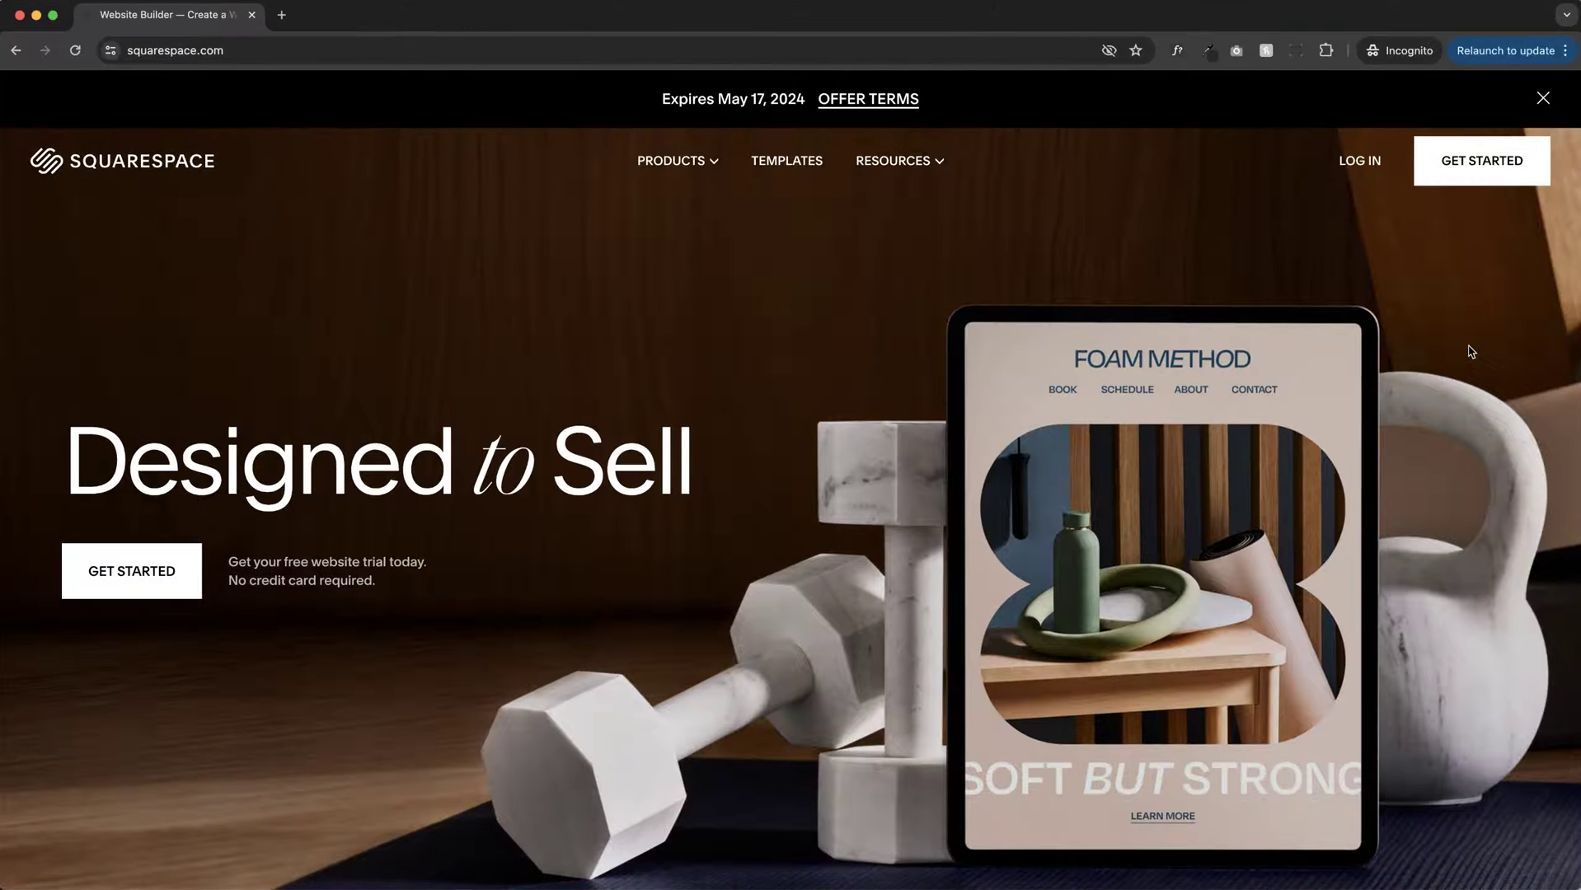
# Start the free trial, skip the topic and goals questions, and scroll to Popular Designs.
pyautogui.click(1481, 161)
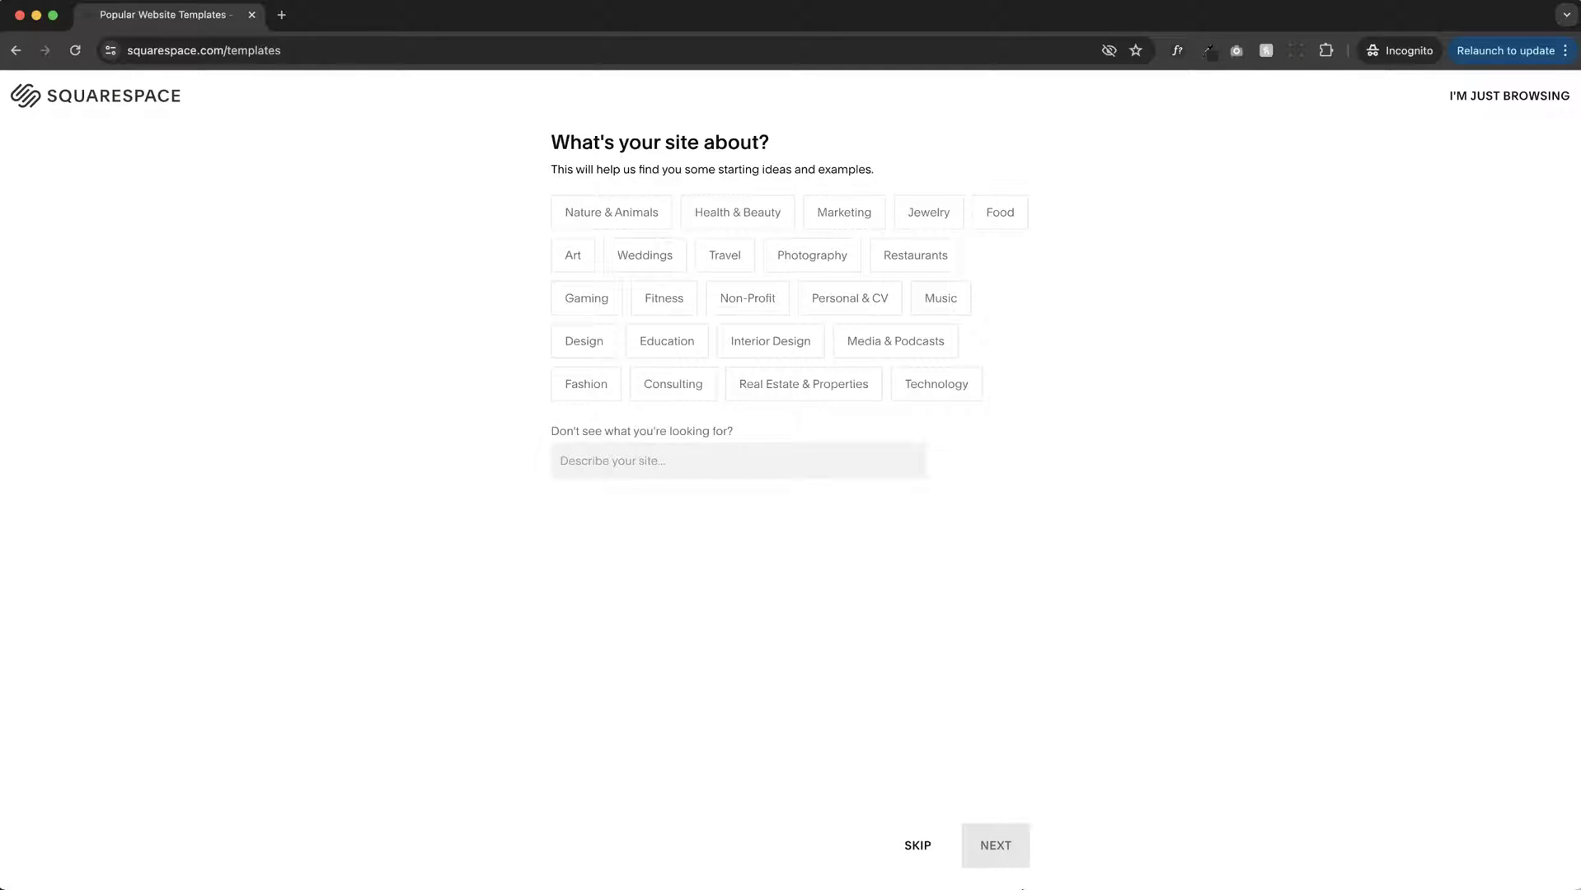
pyautogui.click(911, 849)
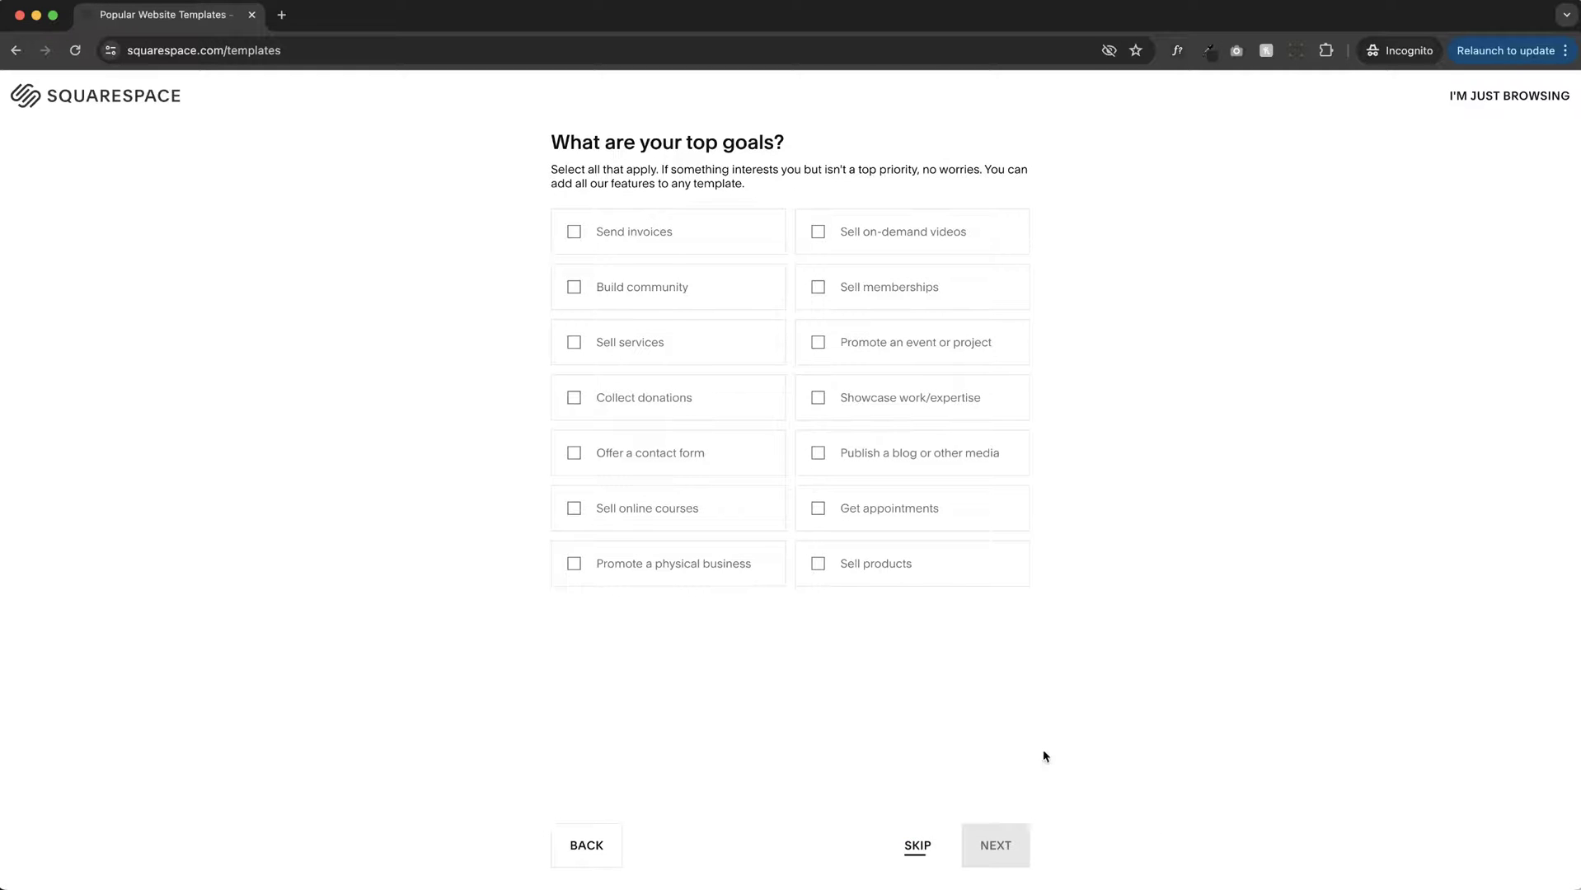
pyautogui.click(1509, 93)
pyautogui.scroll(-7, 518, 529)
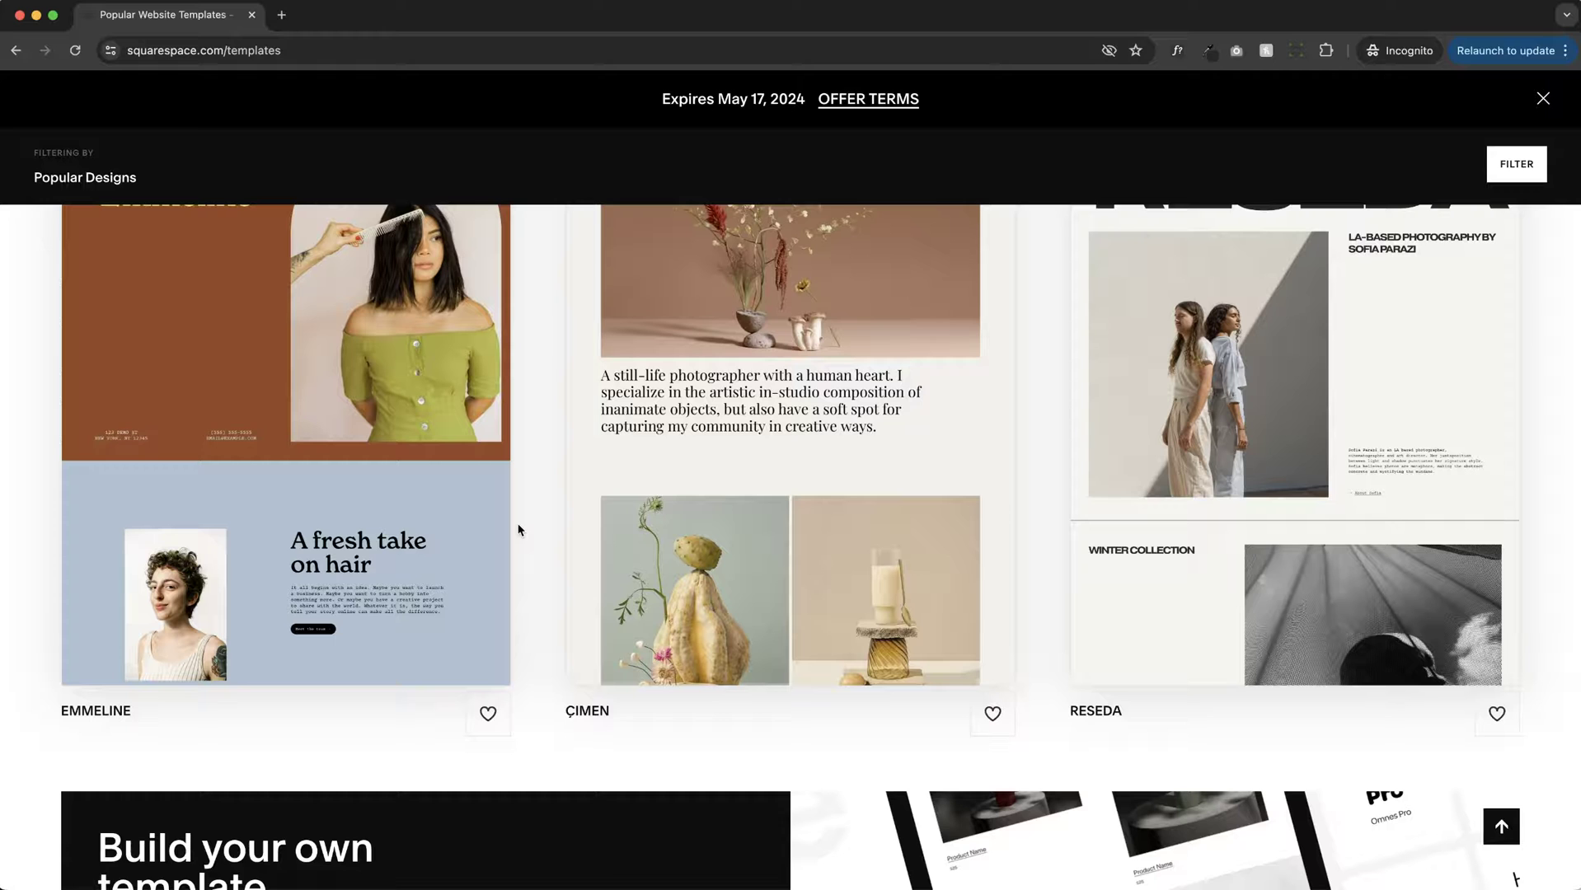
# Preview the ÇIMEN template and start a new site with that design.
pyautogui.scroll(-3, 518, 529)
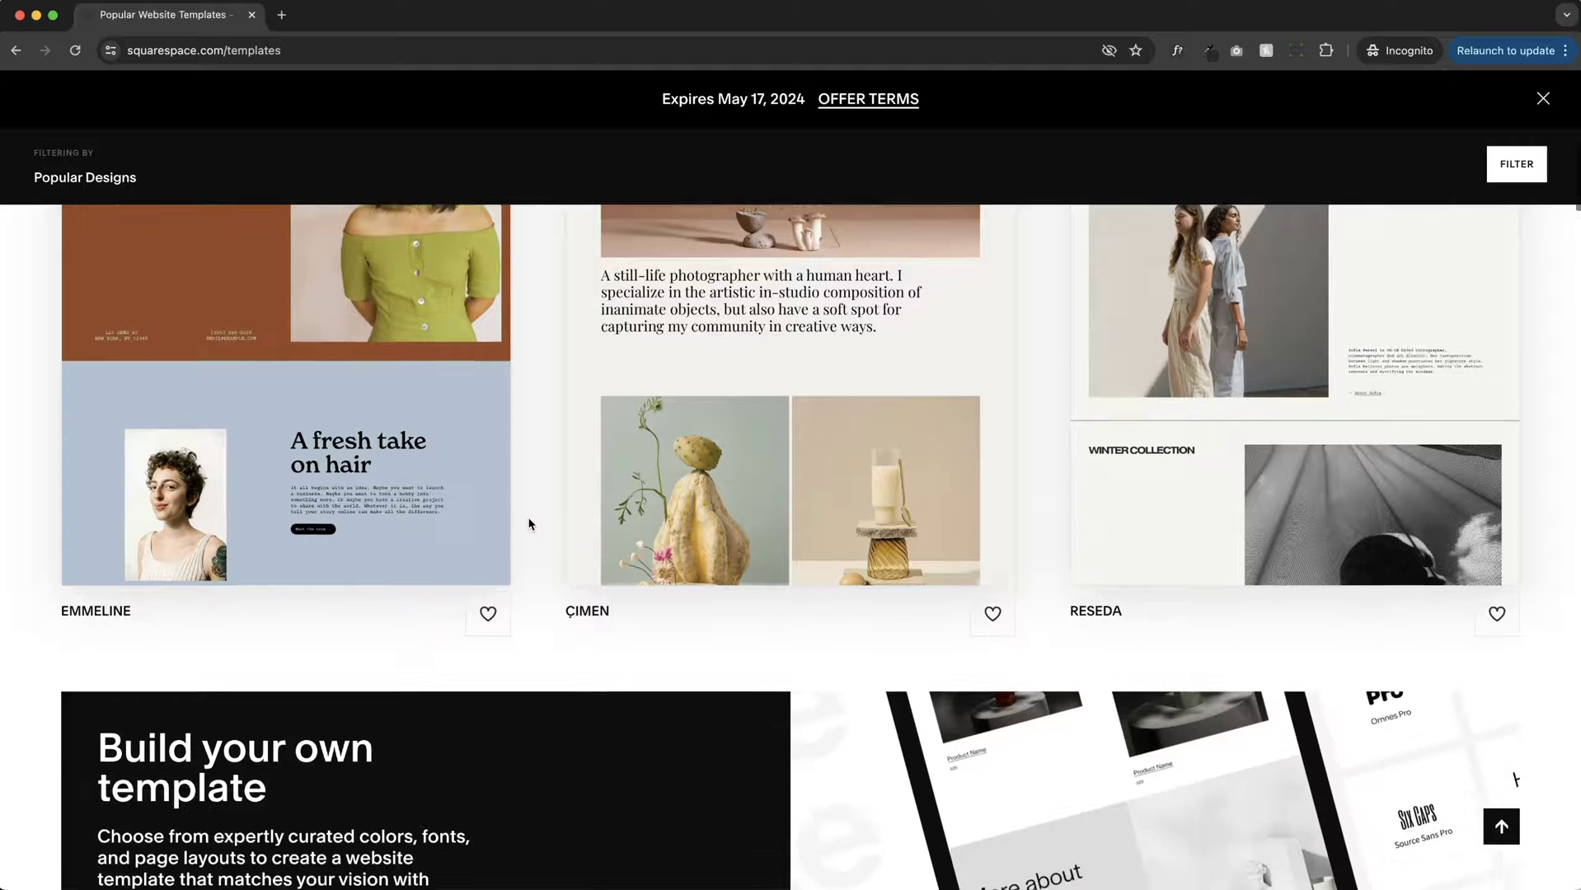
pyautogui.click(765, 401)
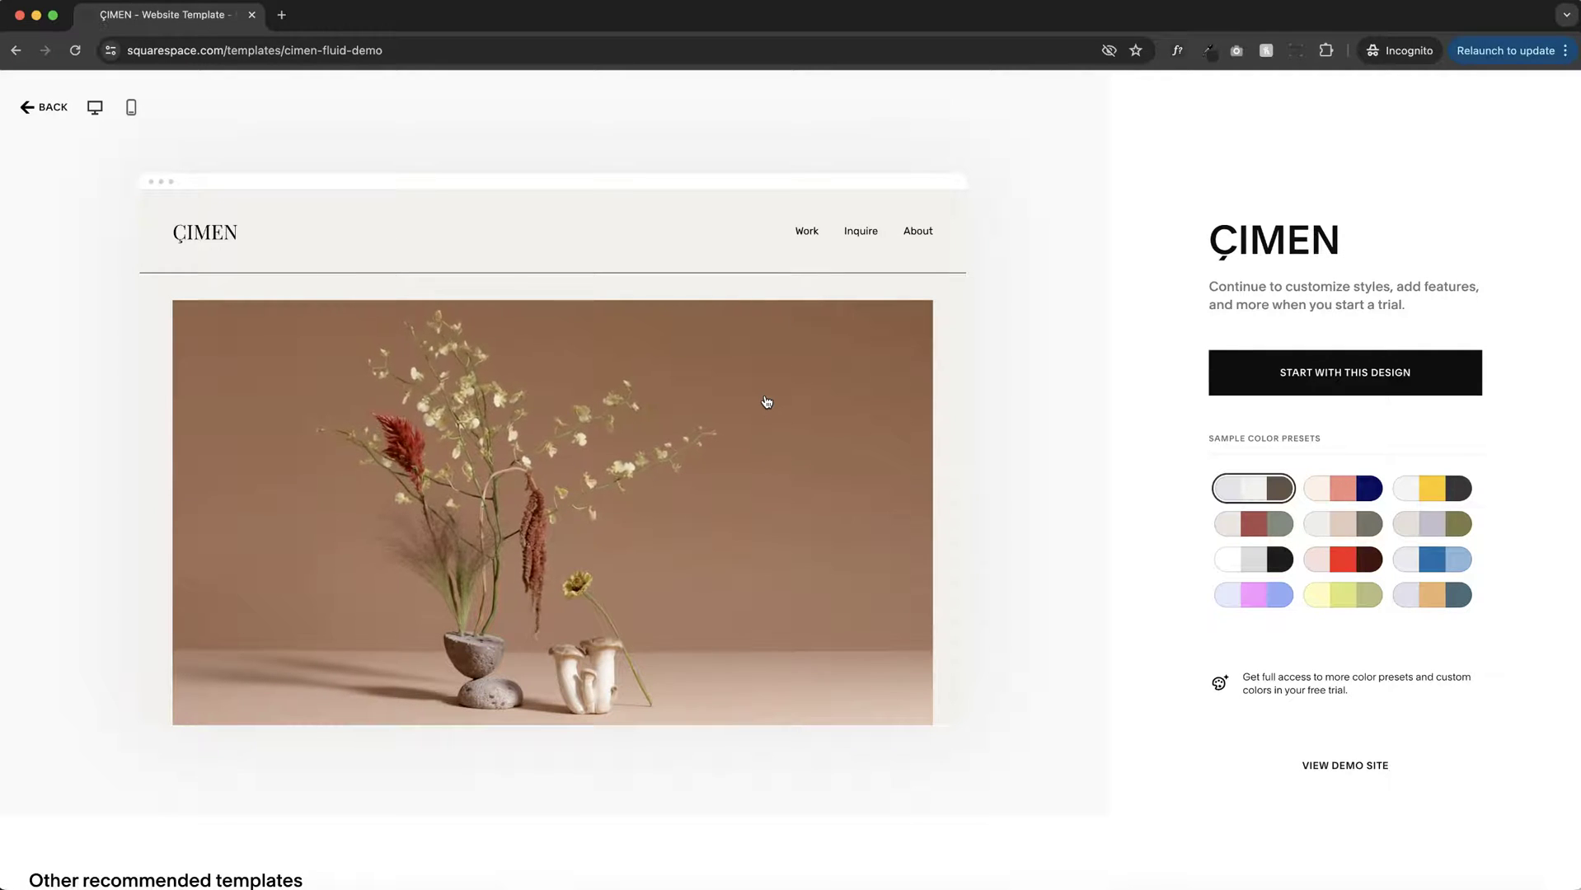
pyautogui.moveTo(723, 495)
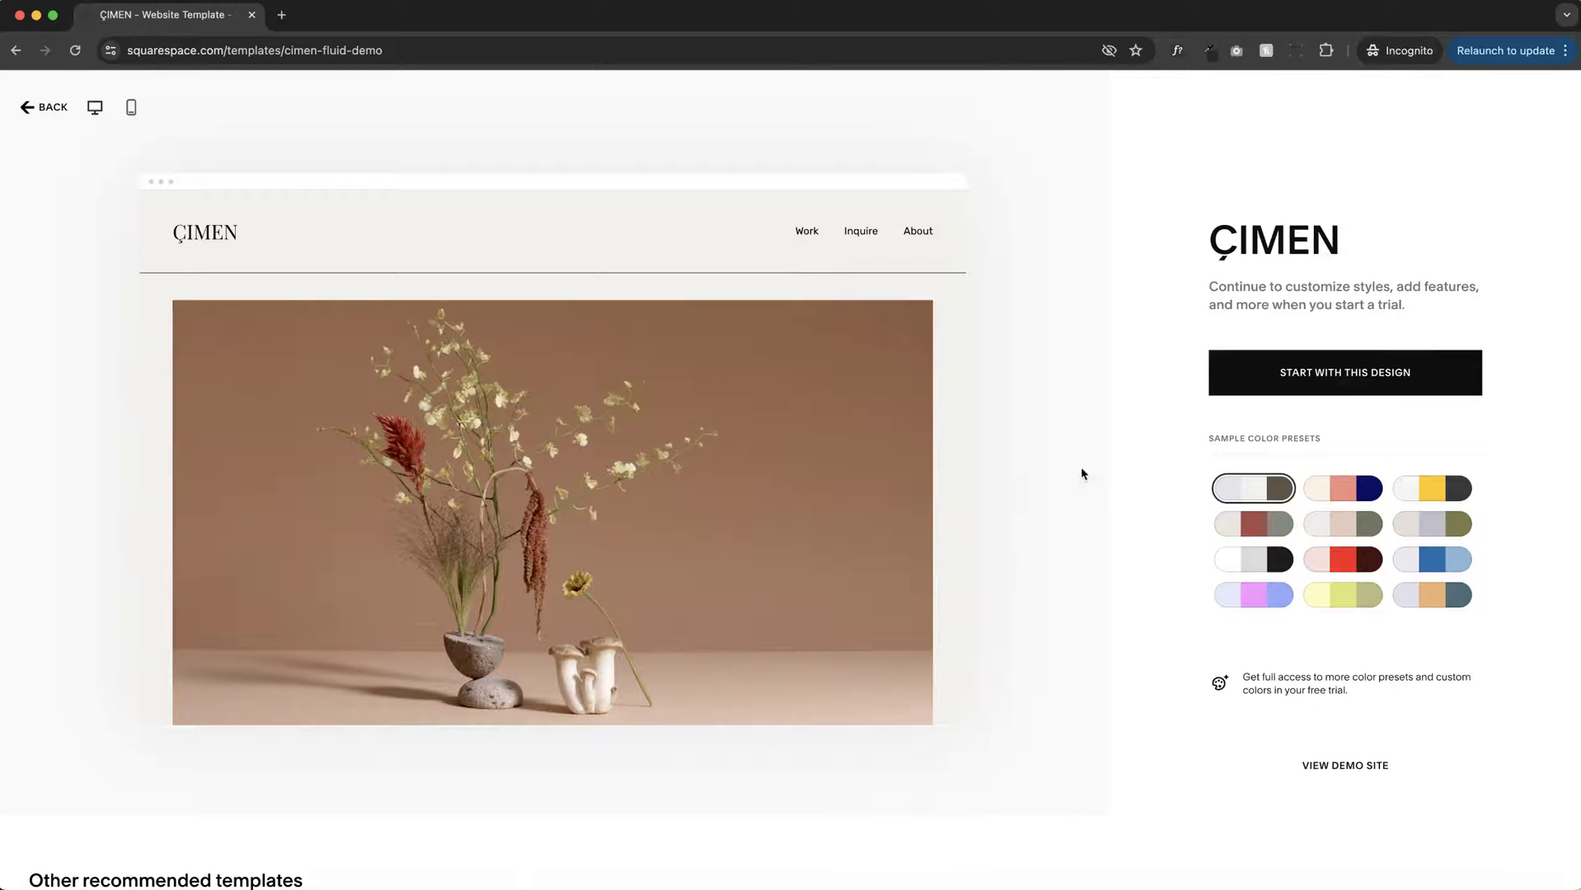
pyautogui.click(1232, 387)
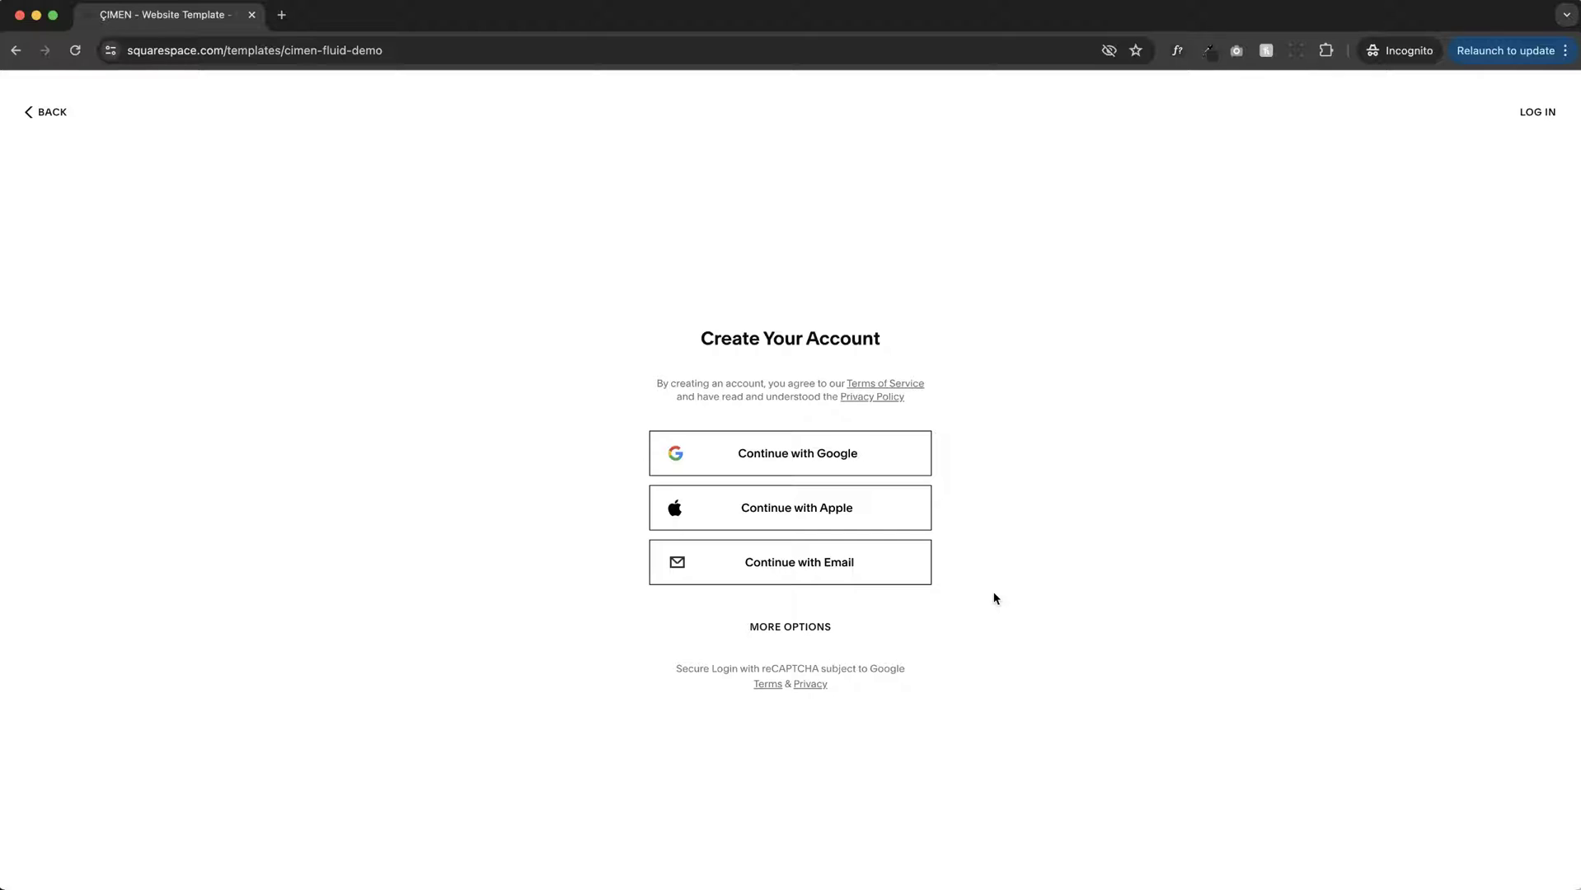
# Log in to the existing account and dismiss the welcome dialog to reach the editor.
pyautogui.click(1535, 112)
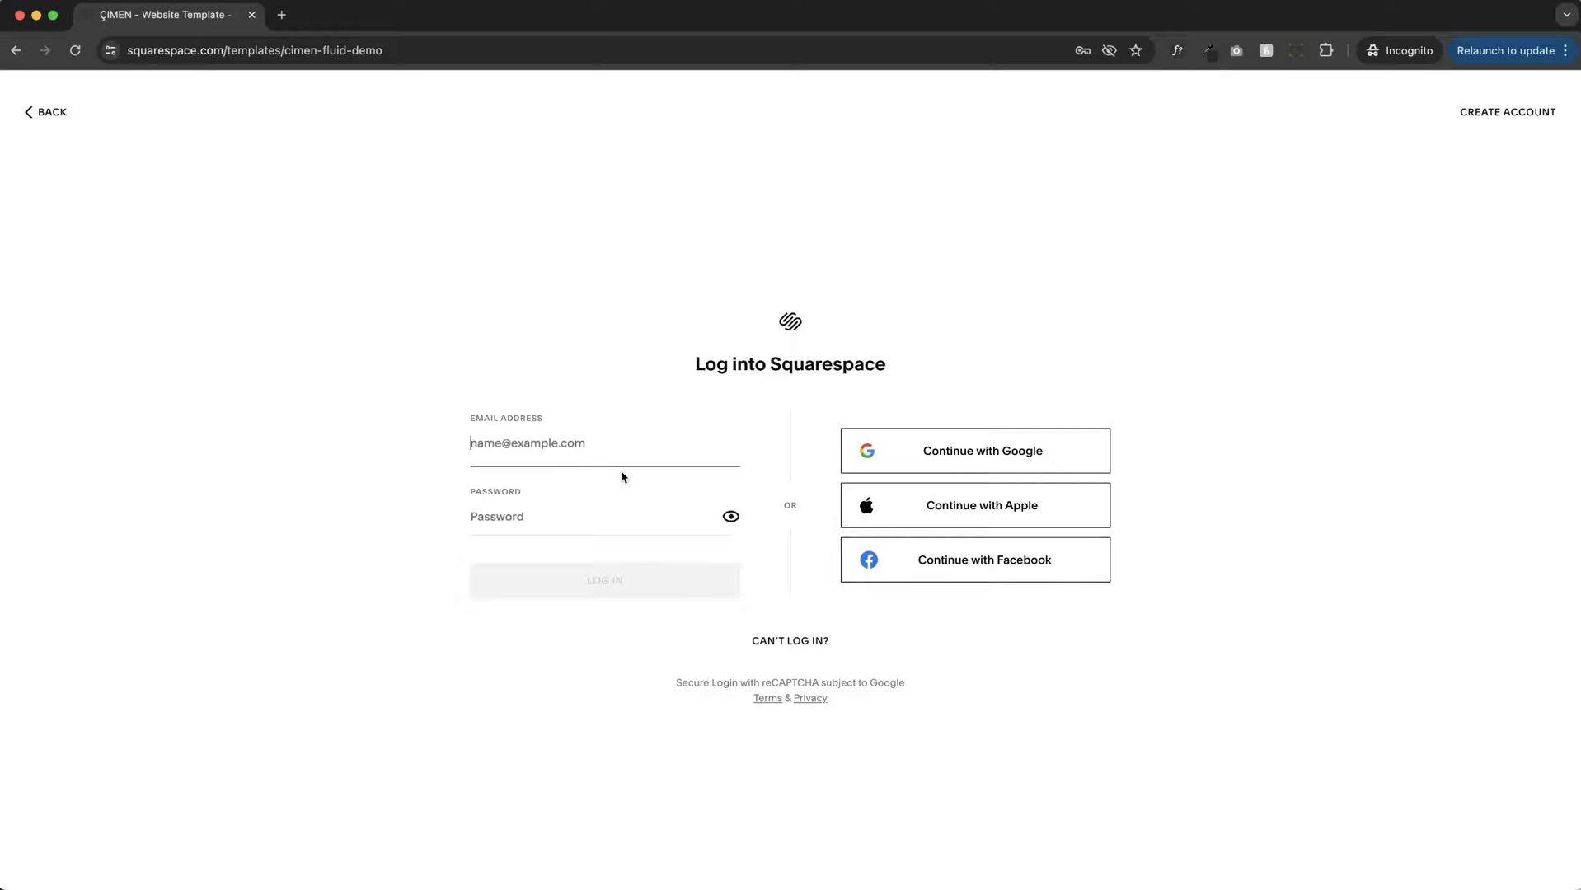
pyautogui.click(612, 443)
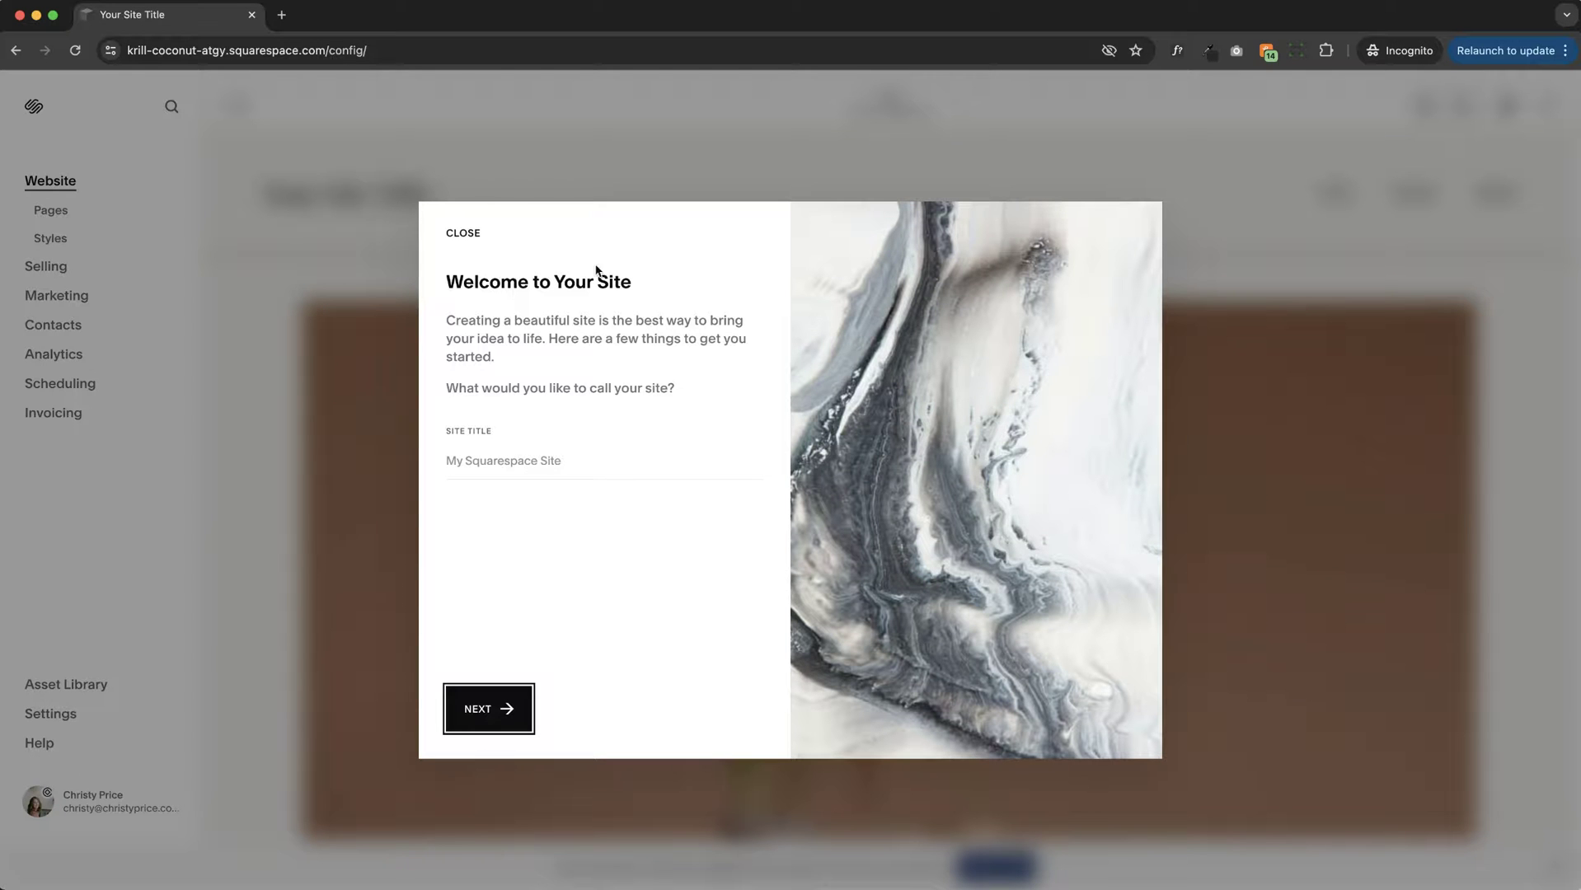
pyautogui.click(462, 233)
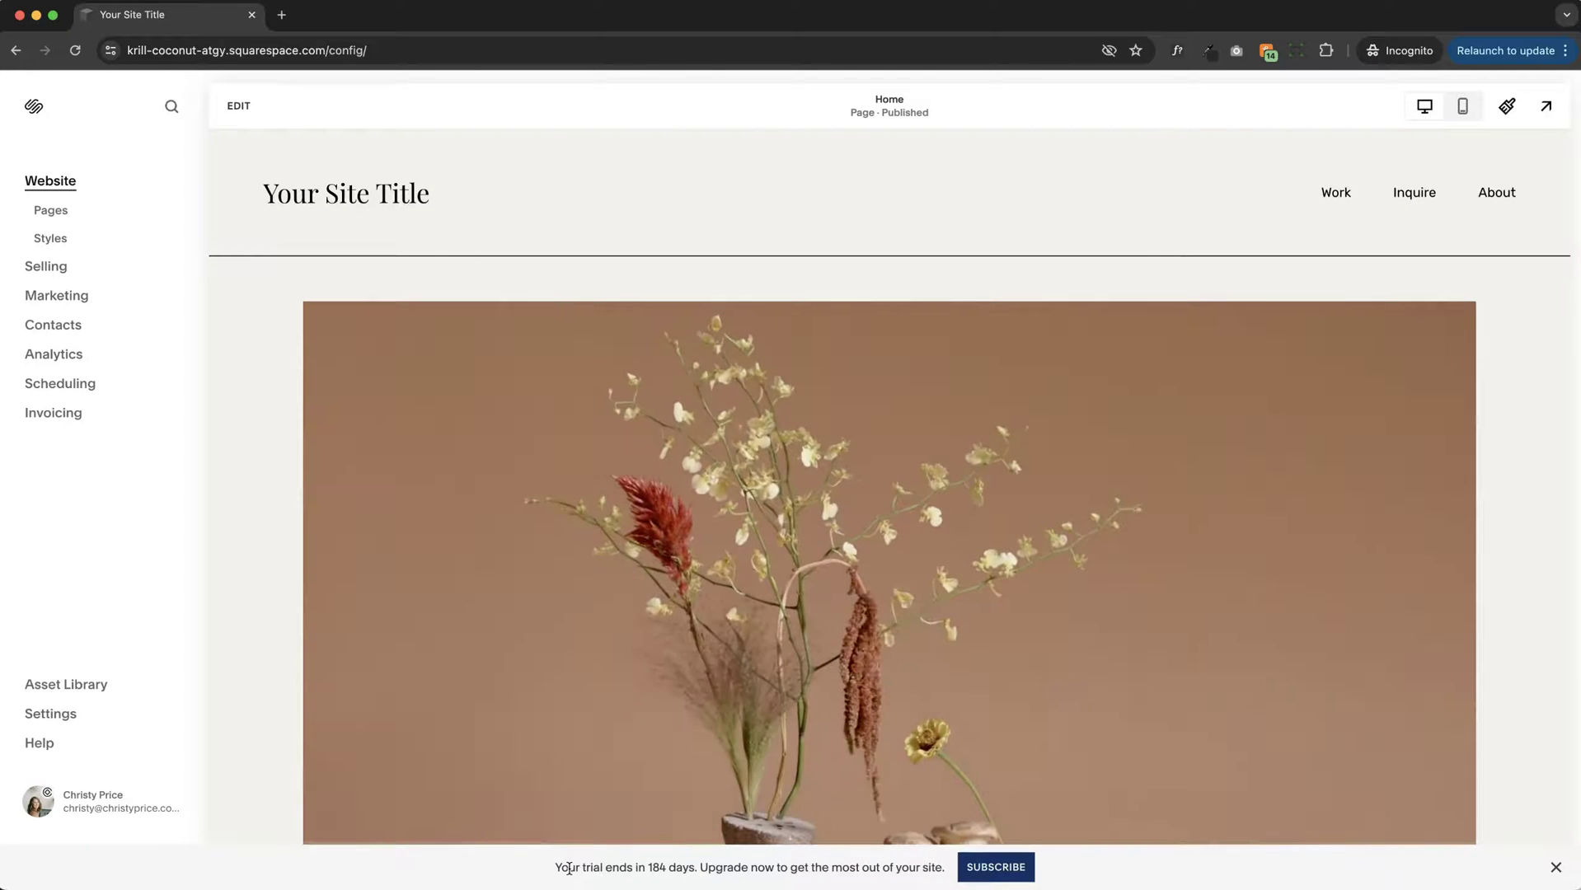
# Highlight the trial banner's subscribe offer and its 184 days remaining.
pyautogui.moveTo(551, 868); pyautogui.dragTo(1051, 869)
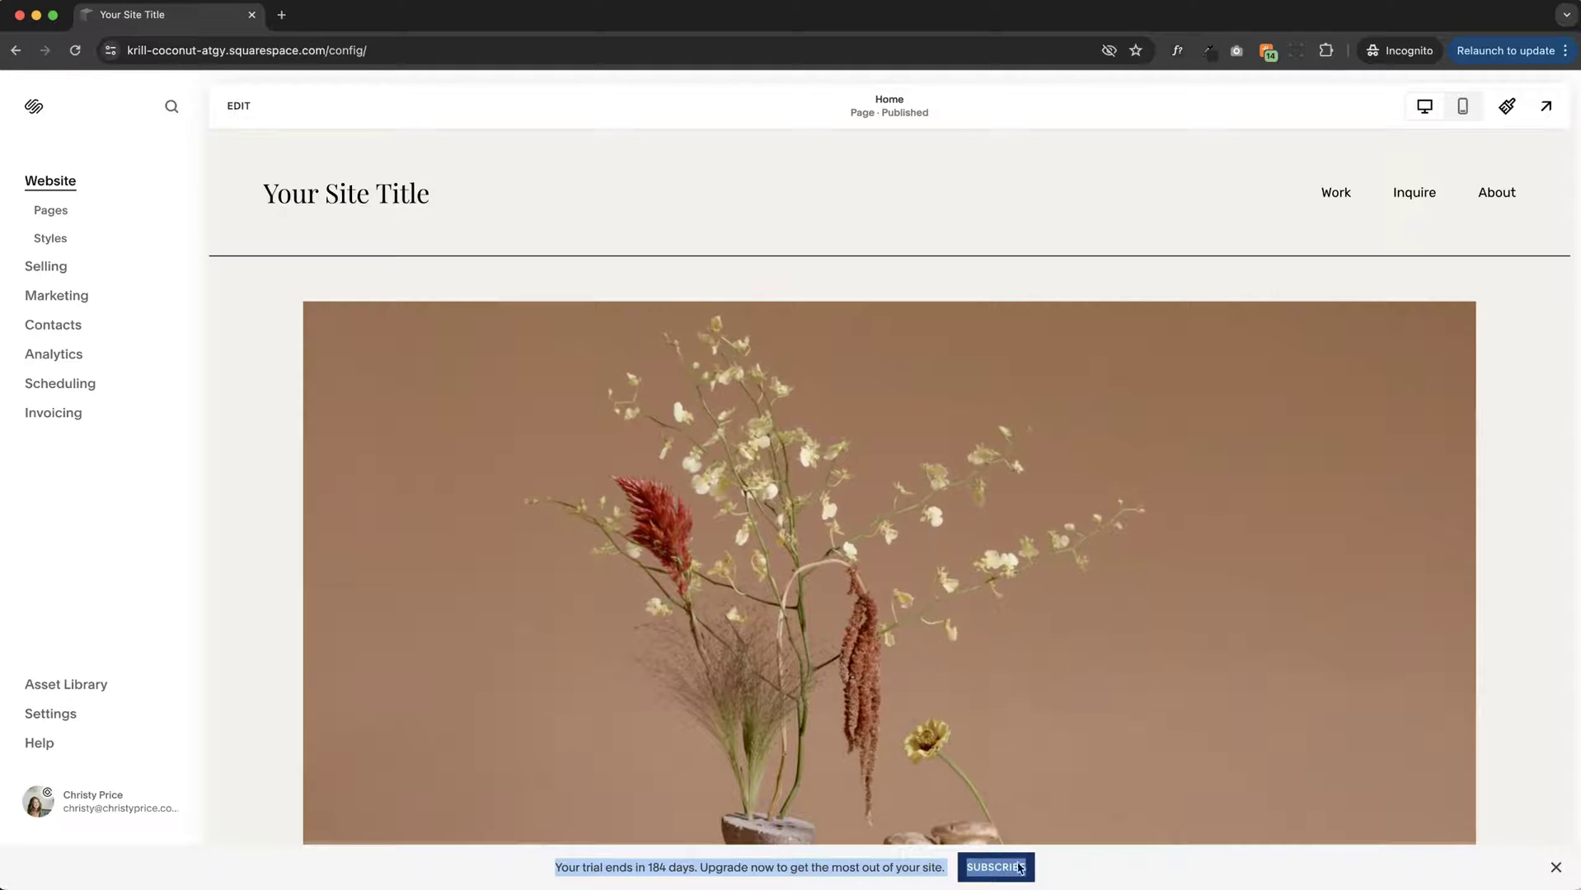
pyautogui.moveTo(646, 867); pyautogui.dragTo(700, 865)
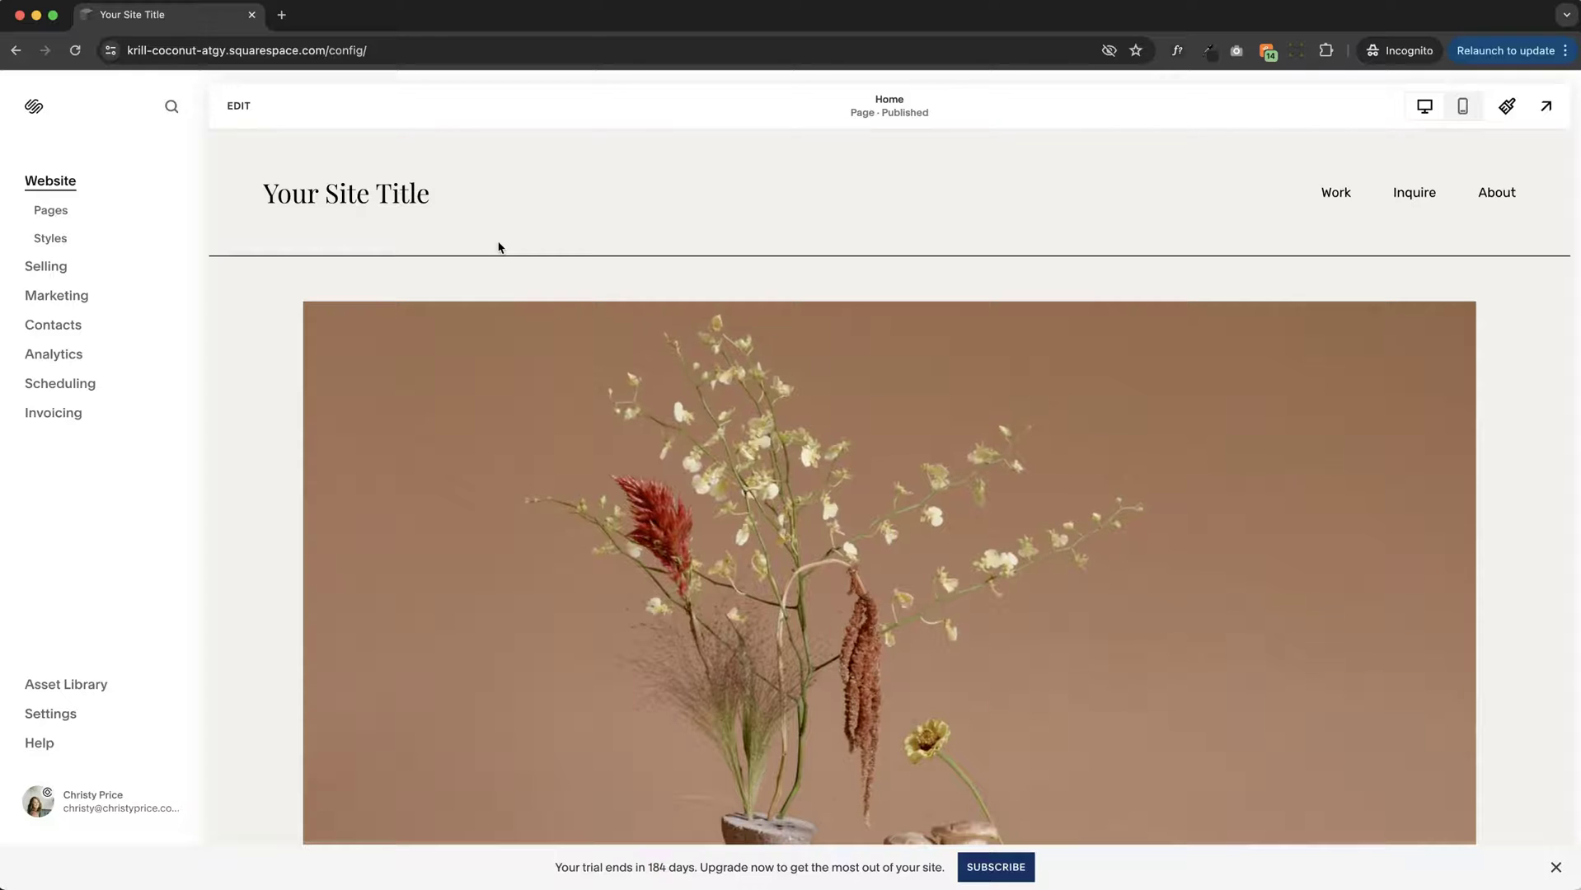
pyautogui.press('super+k')
pyautogui.write('permi')
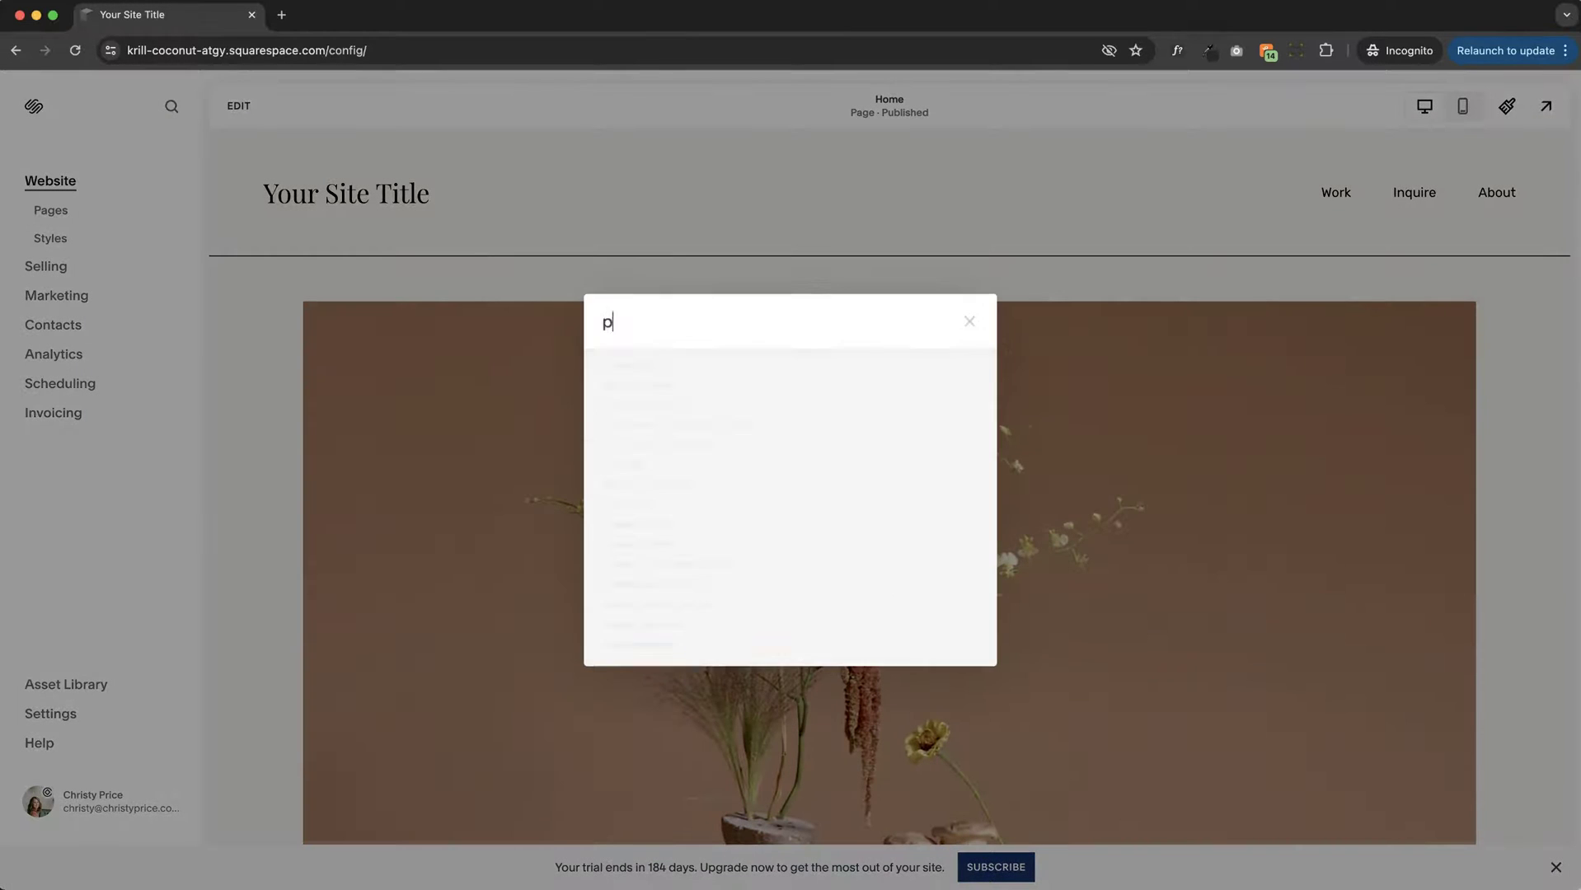
pyautogui.click(704, 503)
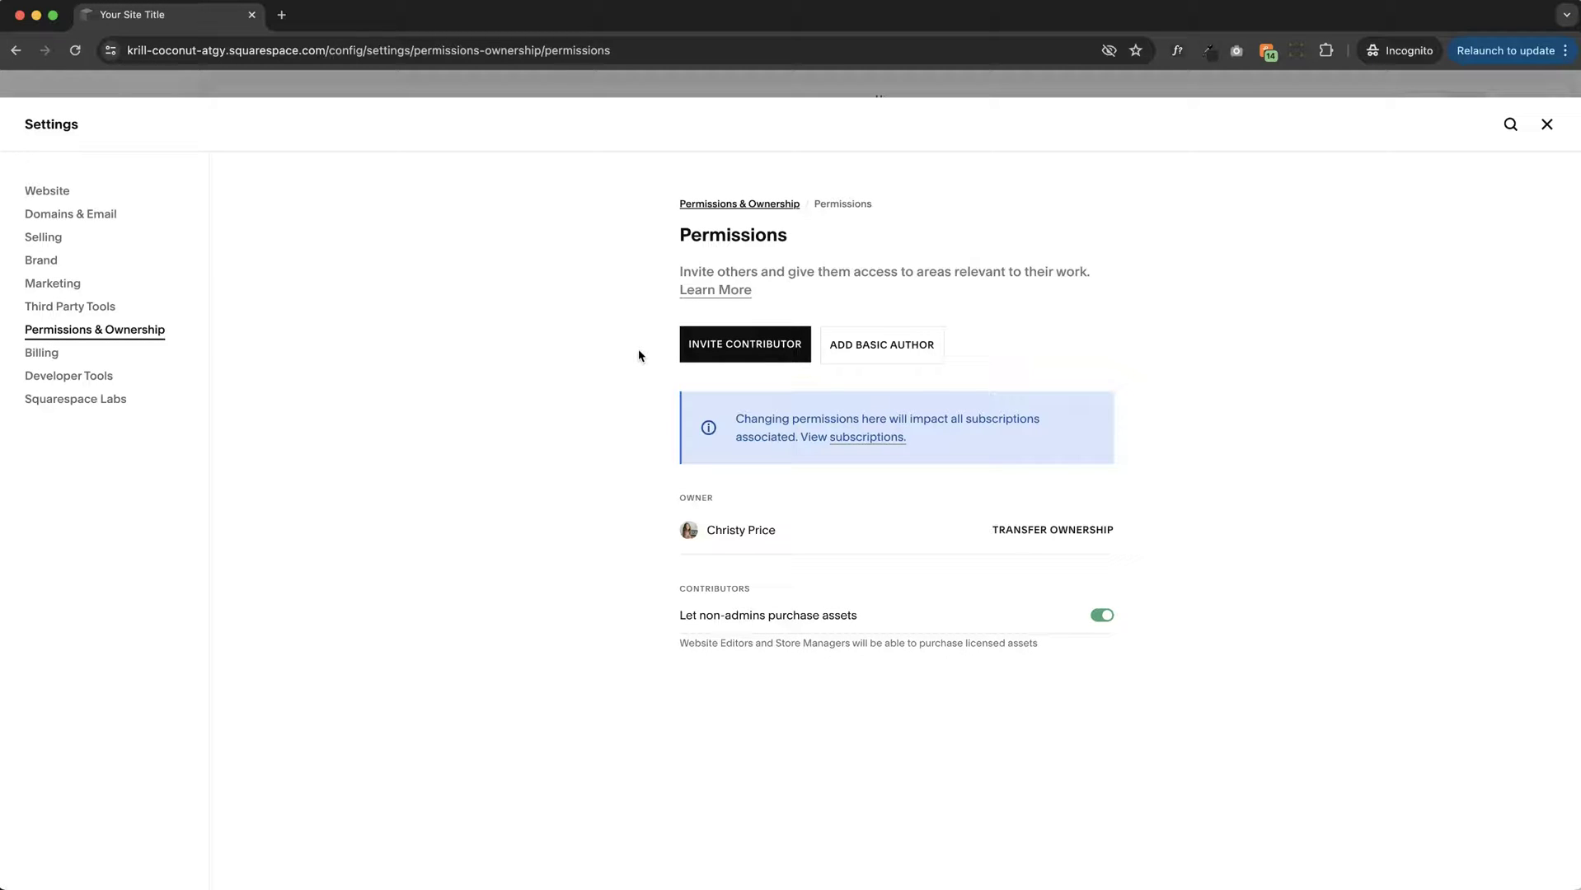
pyautogui.click(1546, 123)
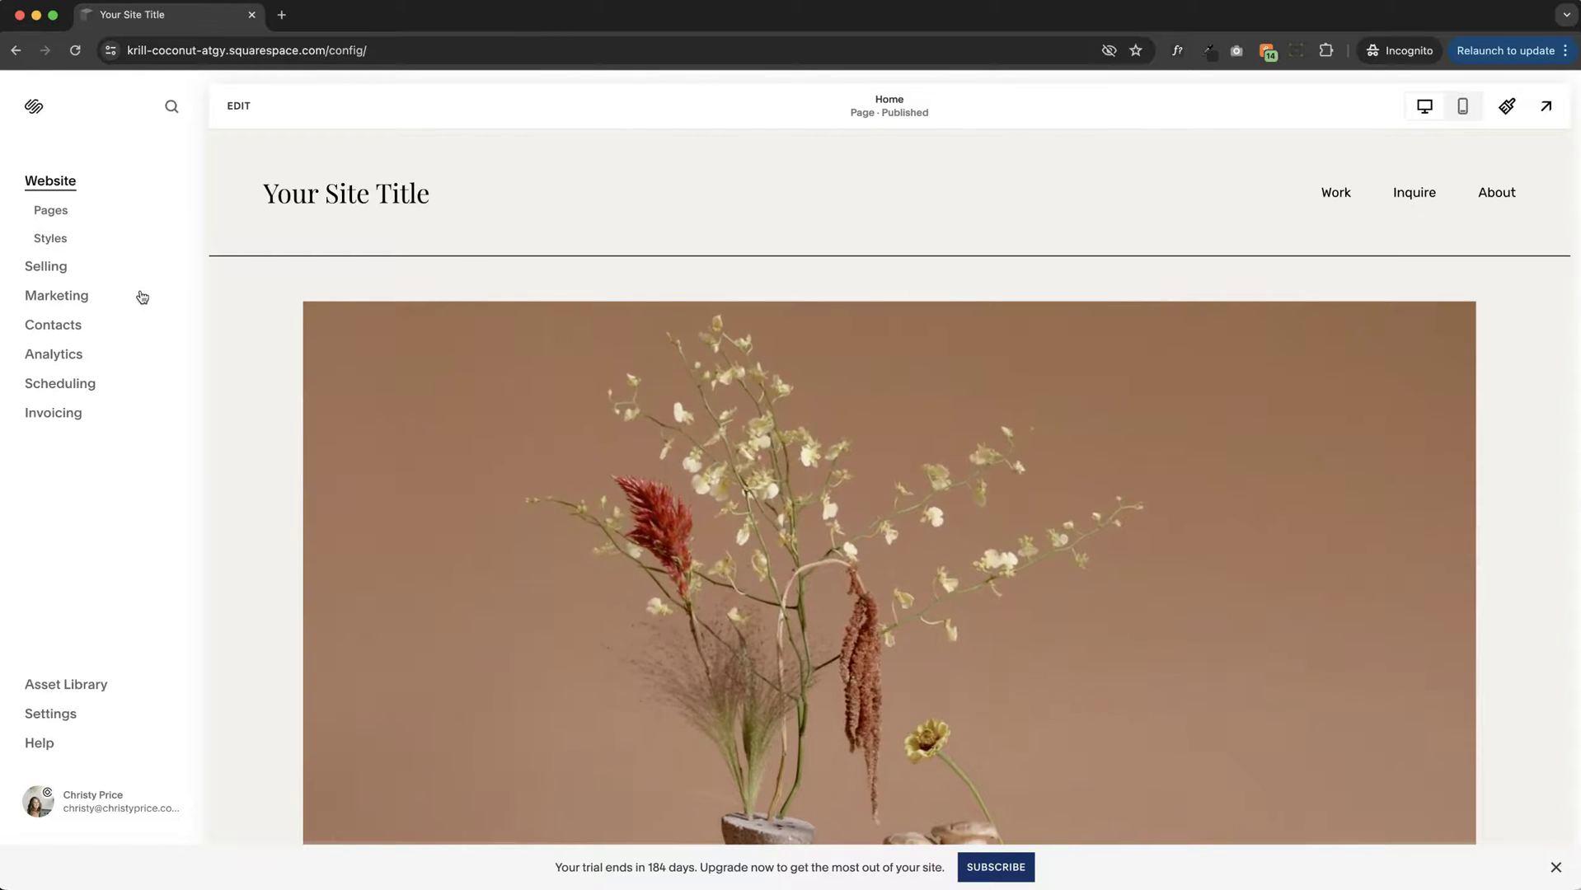
# Find Site Availability via 'site av' search, choose Password Protected, and save the password.
pyautogui.press('super+k')
pyautogui.write('site')
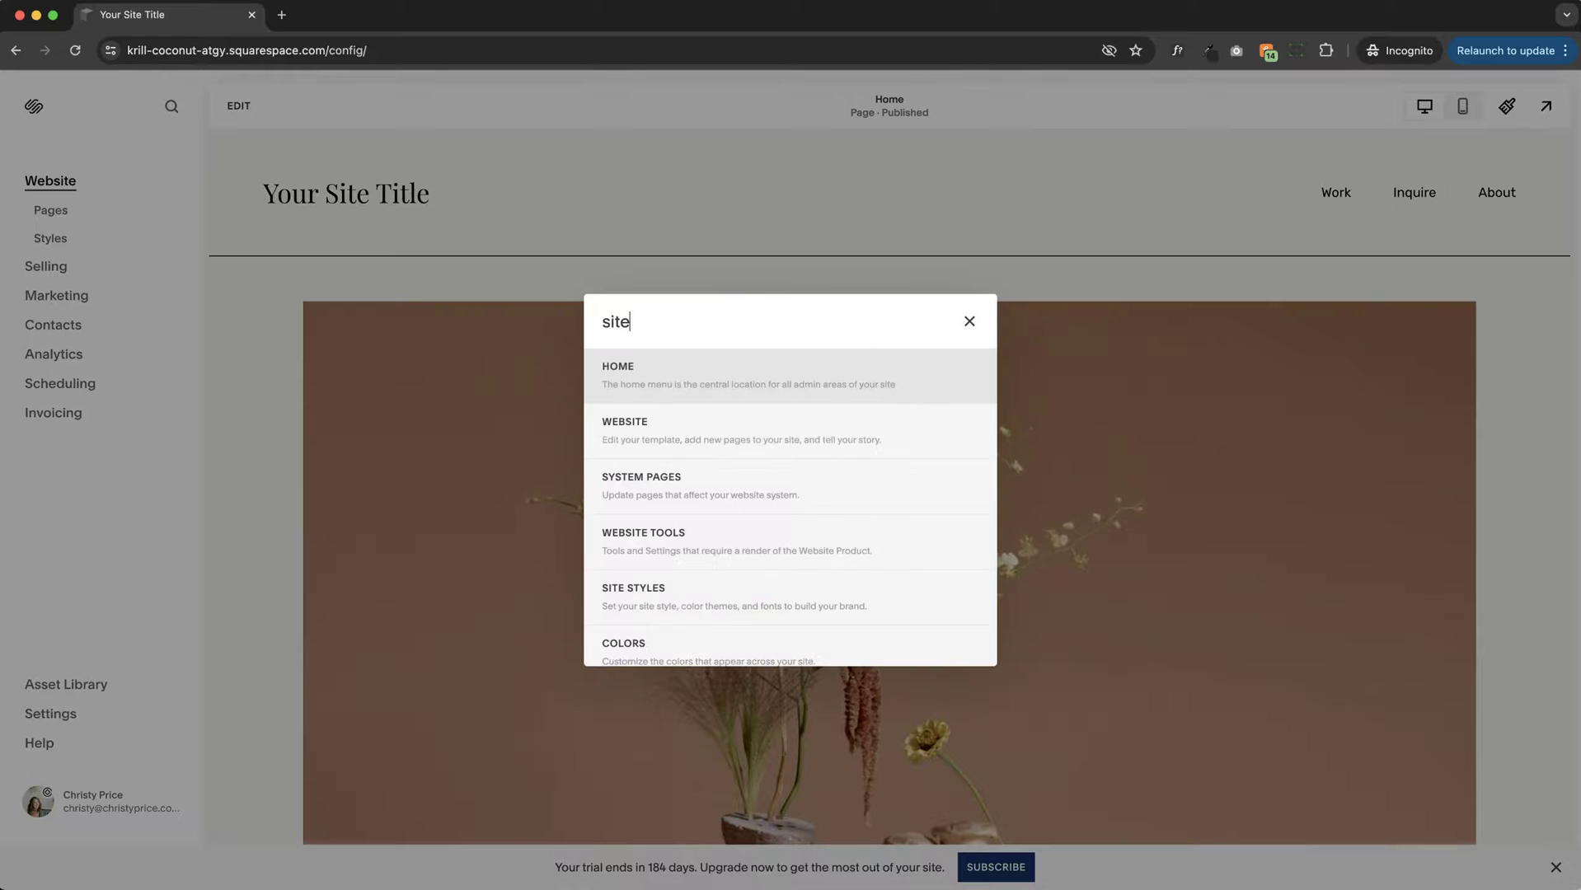
pyautogui.write(' av')
pyautogui.click(735, 491)
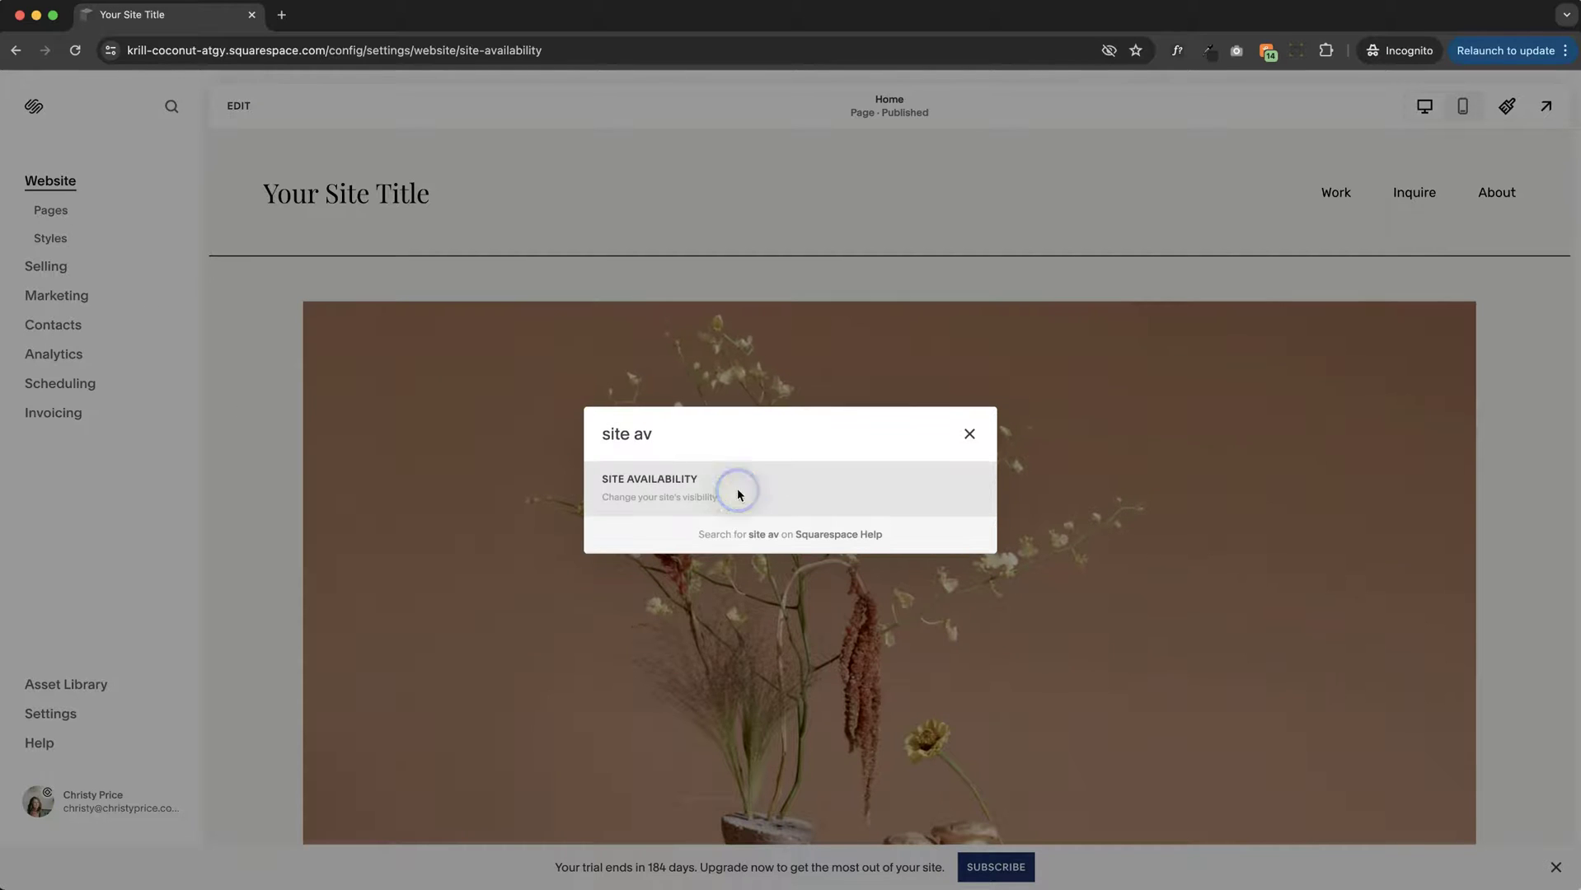
pyautogui.click(688, 406)
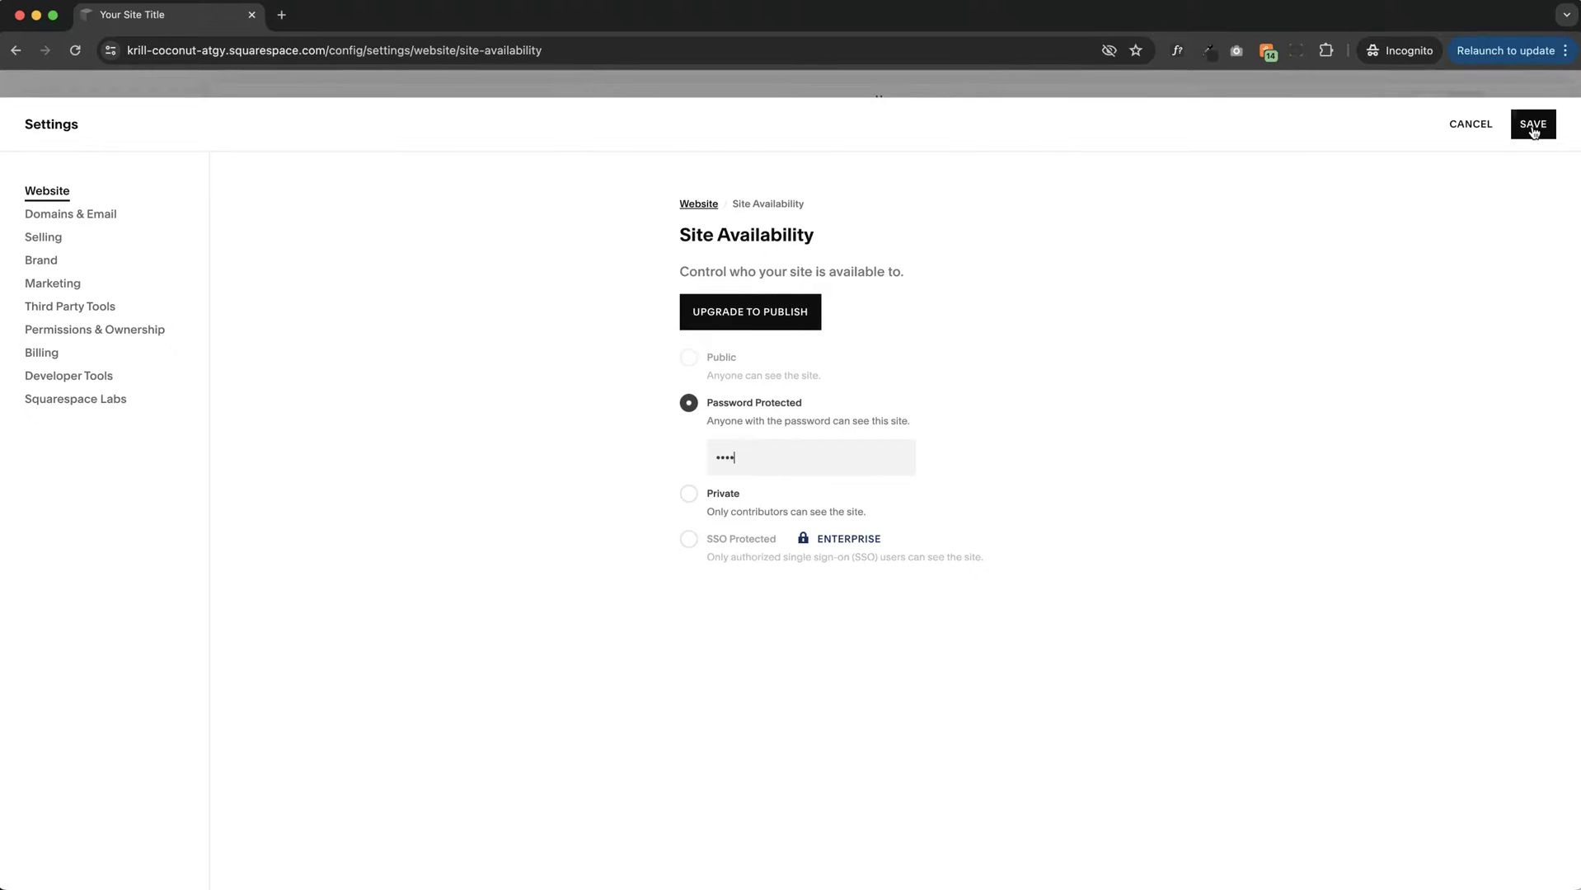
pyautogui.click(1534, 126)
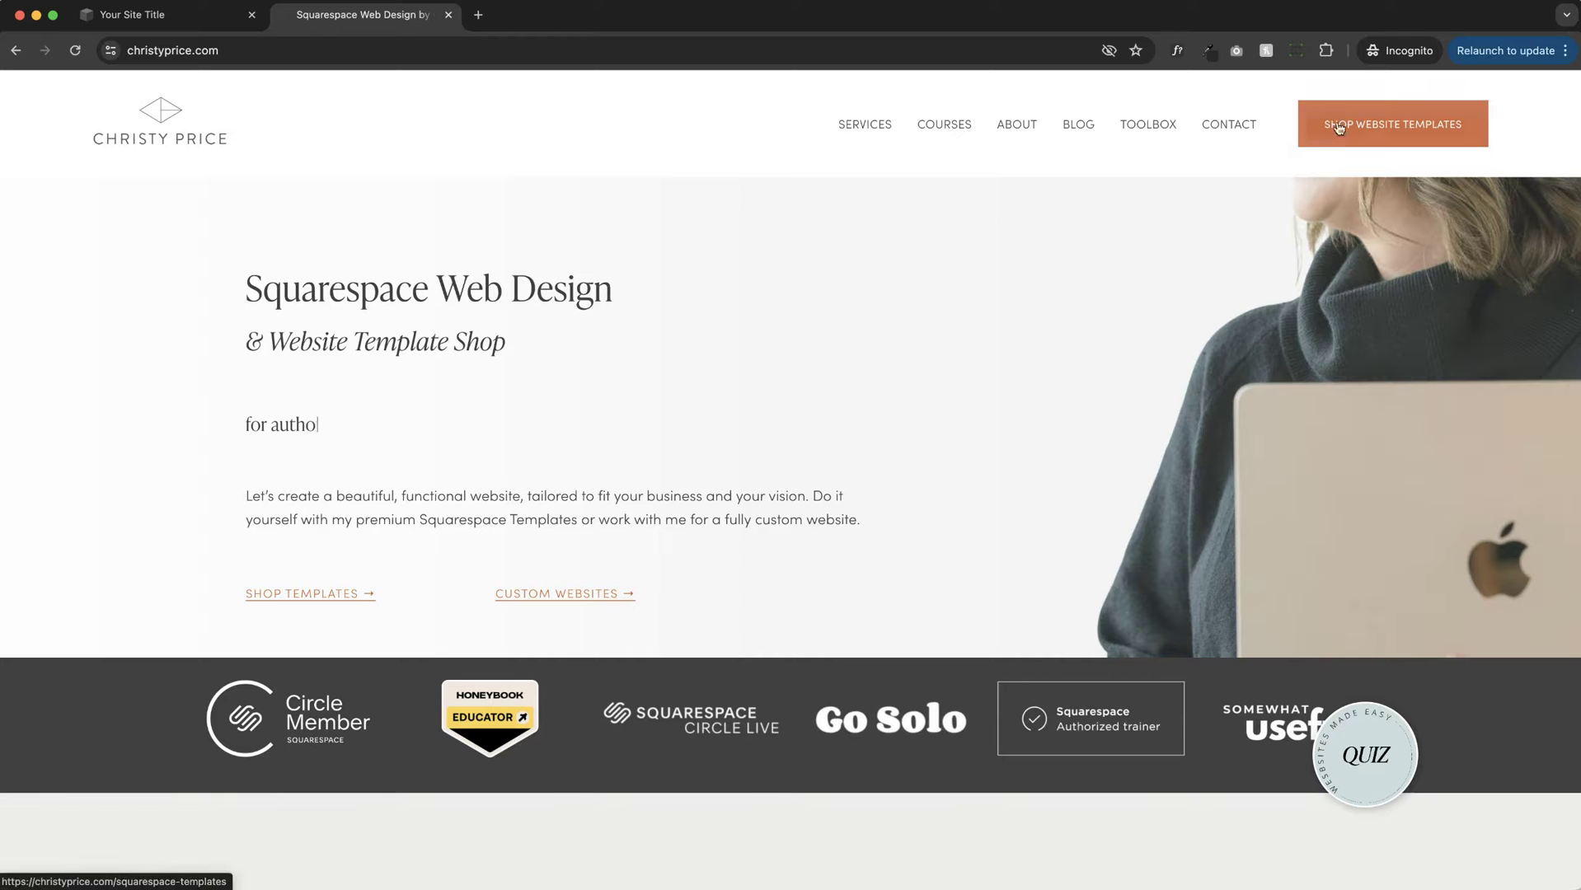
# Open the Scribe template's product page from the shop's Squarespace templates and view its demo.
pyautogui.click(1389, 123)
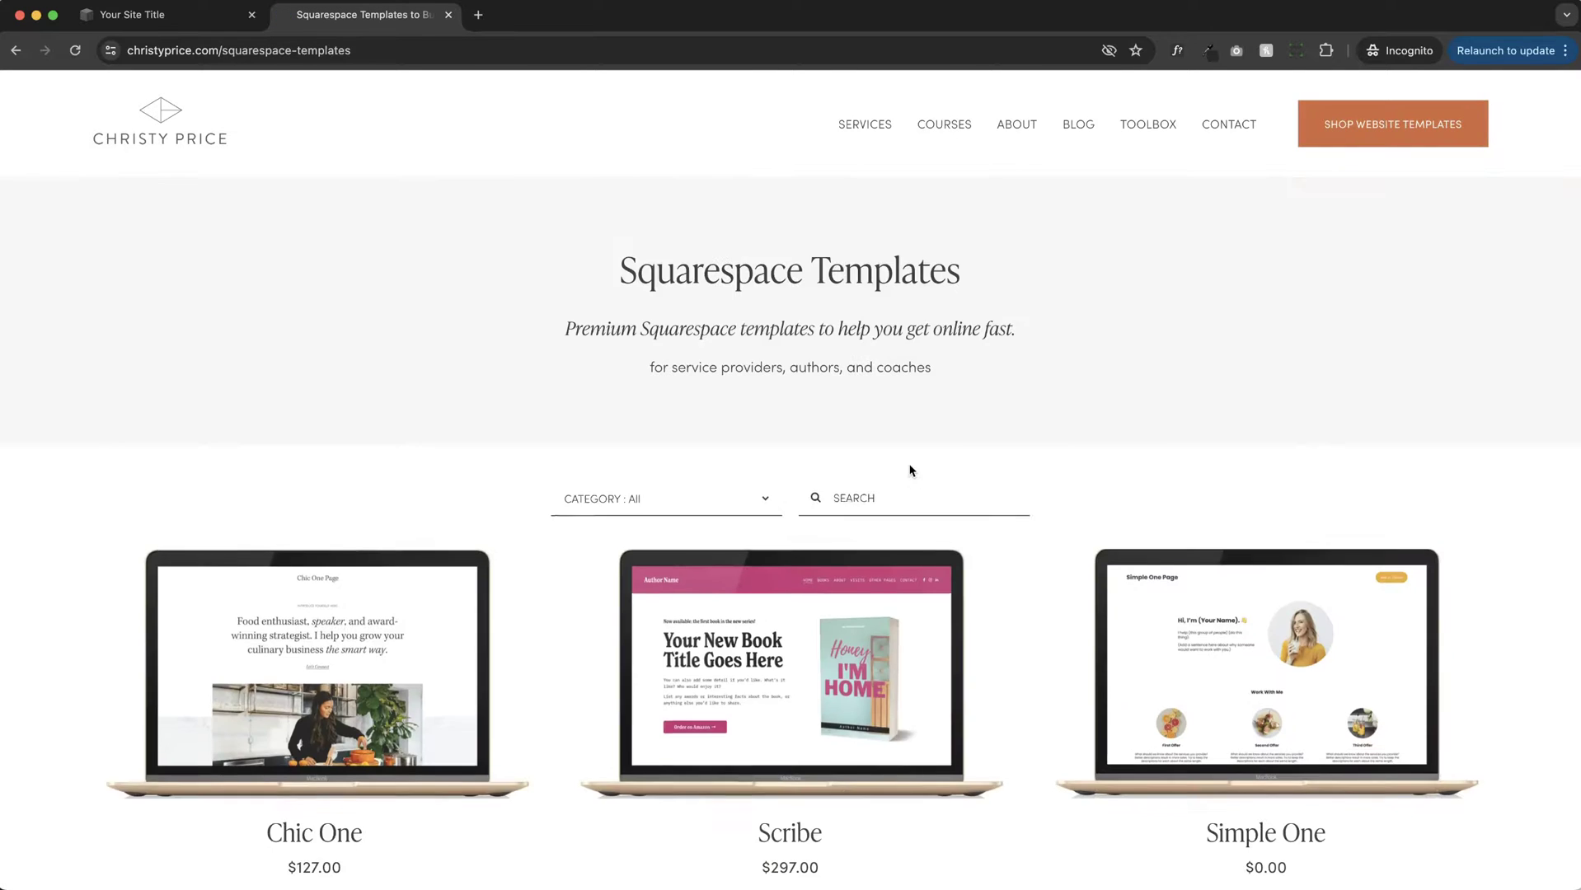
pyautogui.scroll(-3, 910, 471)
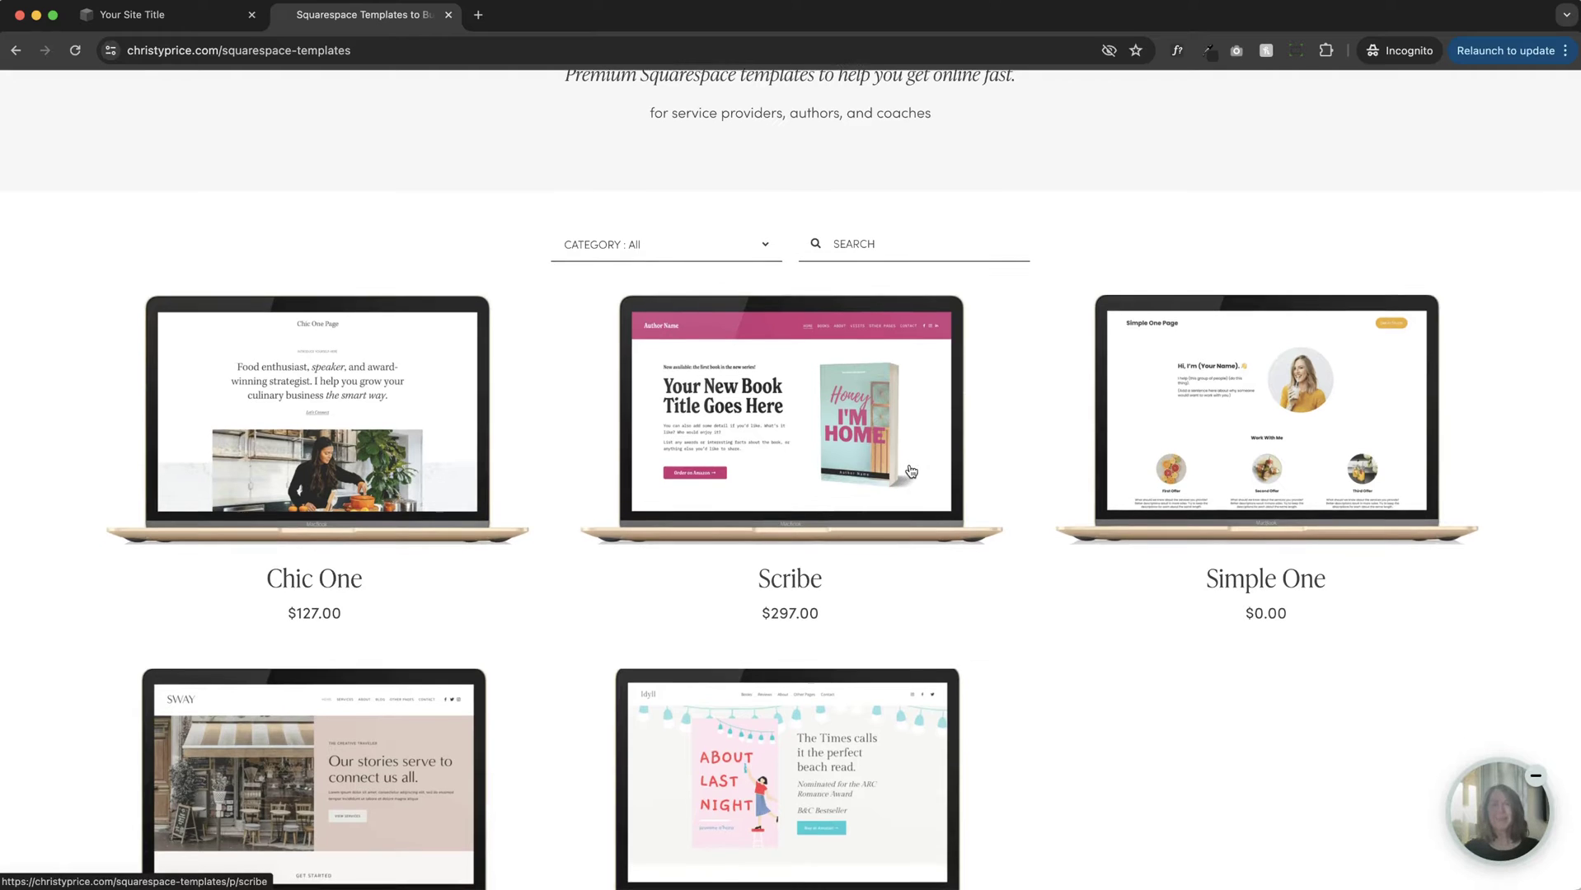
pyautogui.click(910, 471)
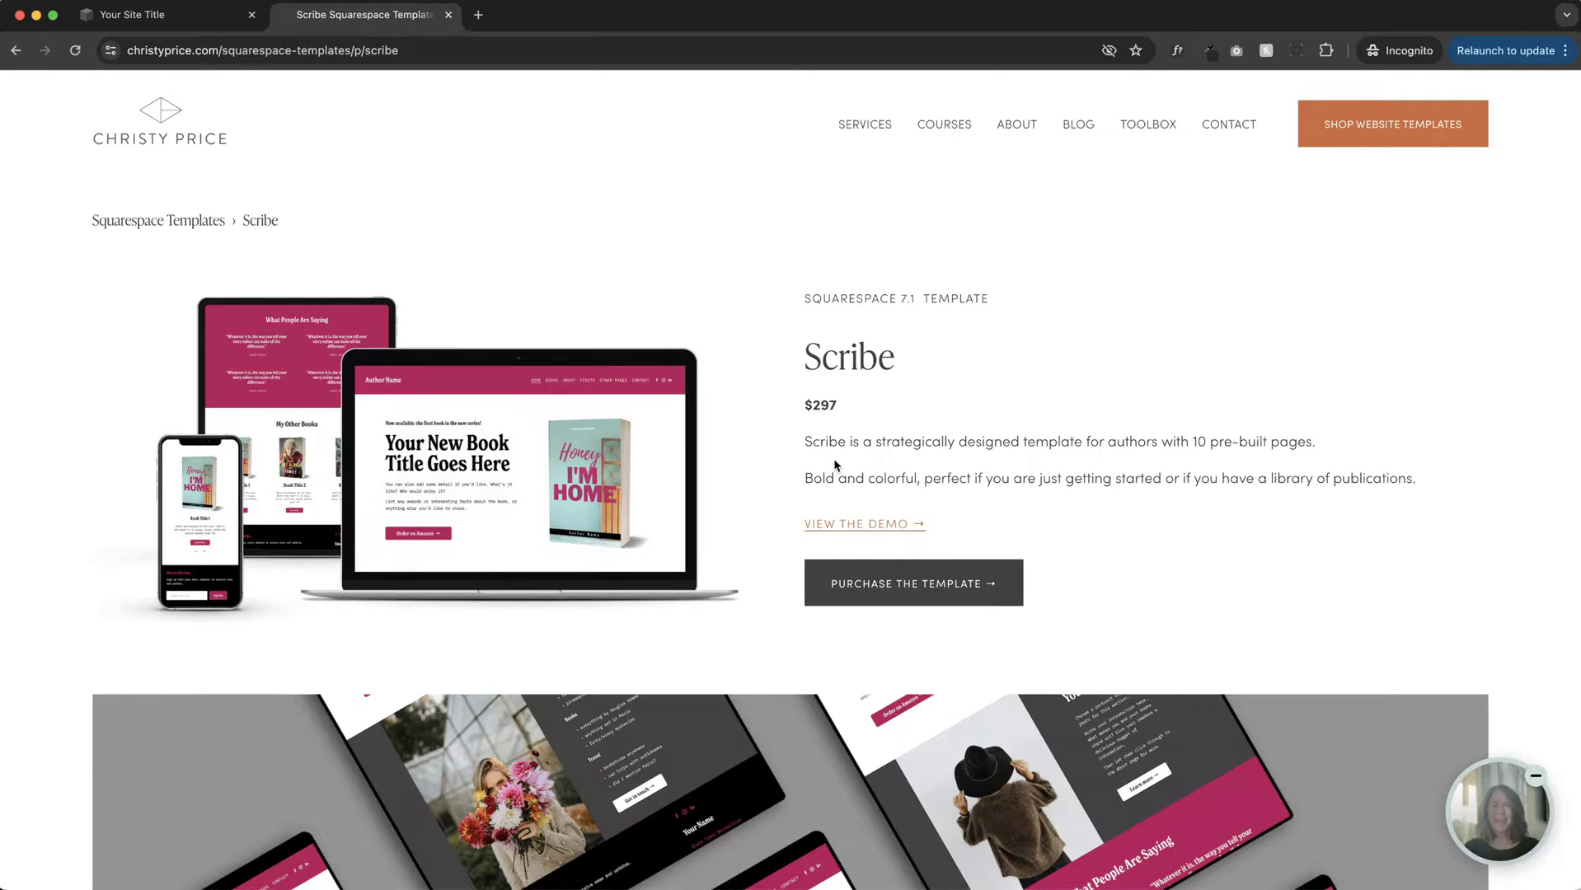
pyautogui.press('super+bracketleft')
pyautogui.click(739, 380)
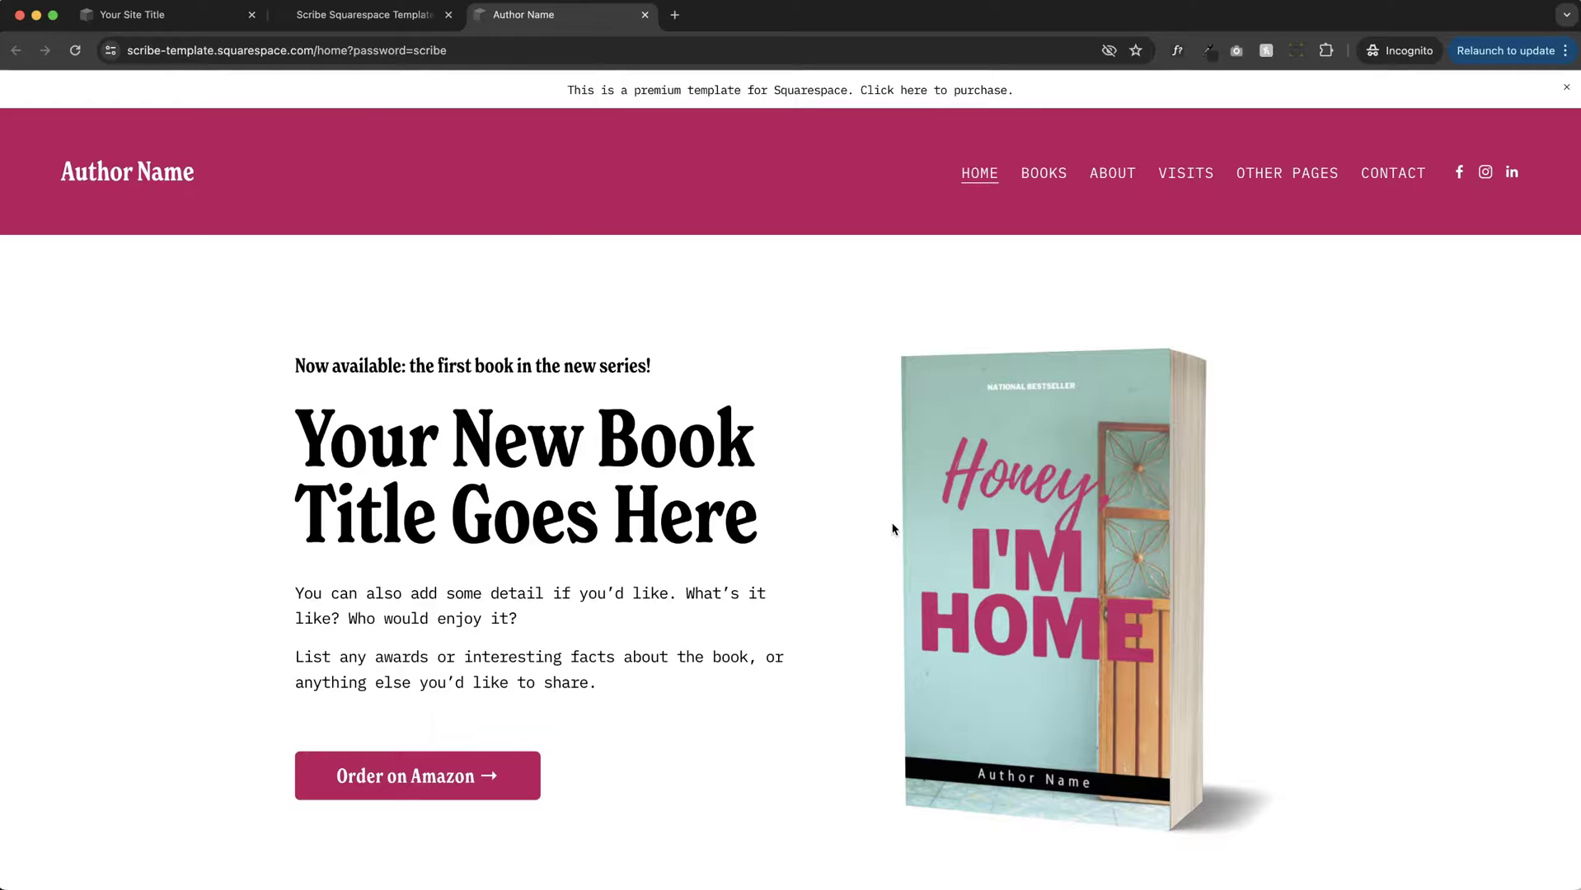
pyautogui.click(347, 50)
# Inspect the password part of the Scribe demo address and scroll through the demo home page.
pyautogui.click(348, 49)
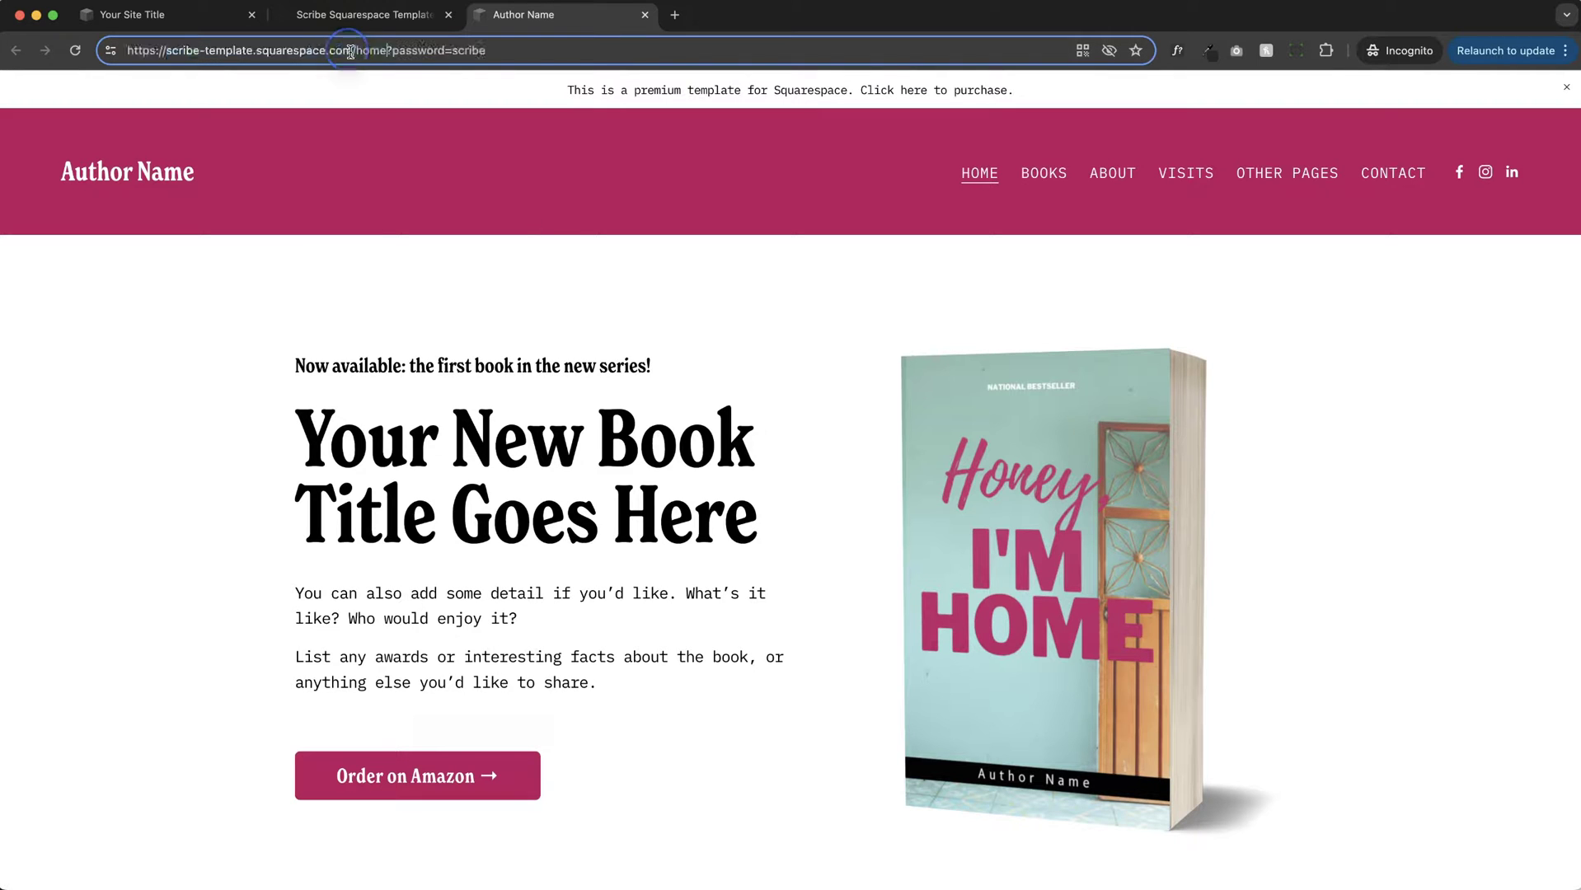
pyautogui.moveTo(387, 49); pyautogui.dragTo(530, 47)
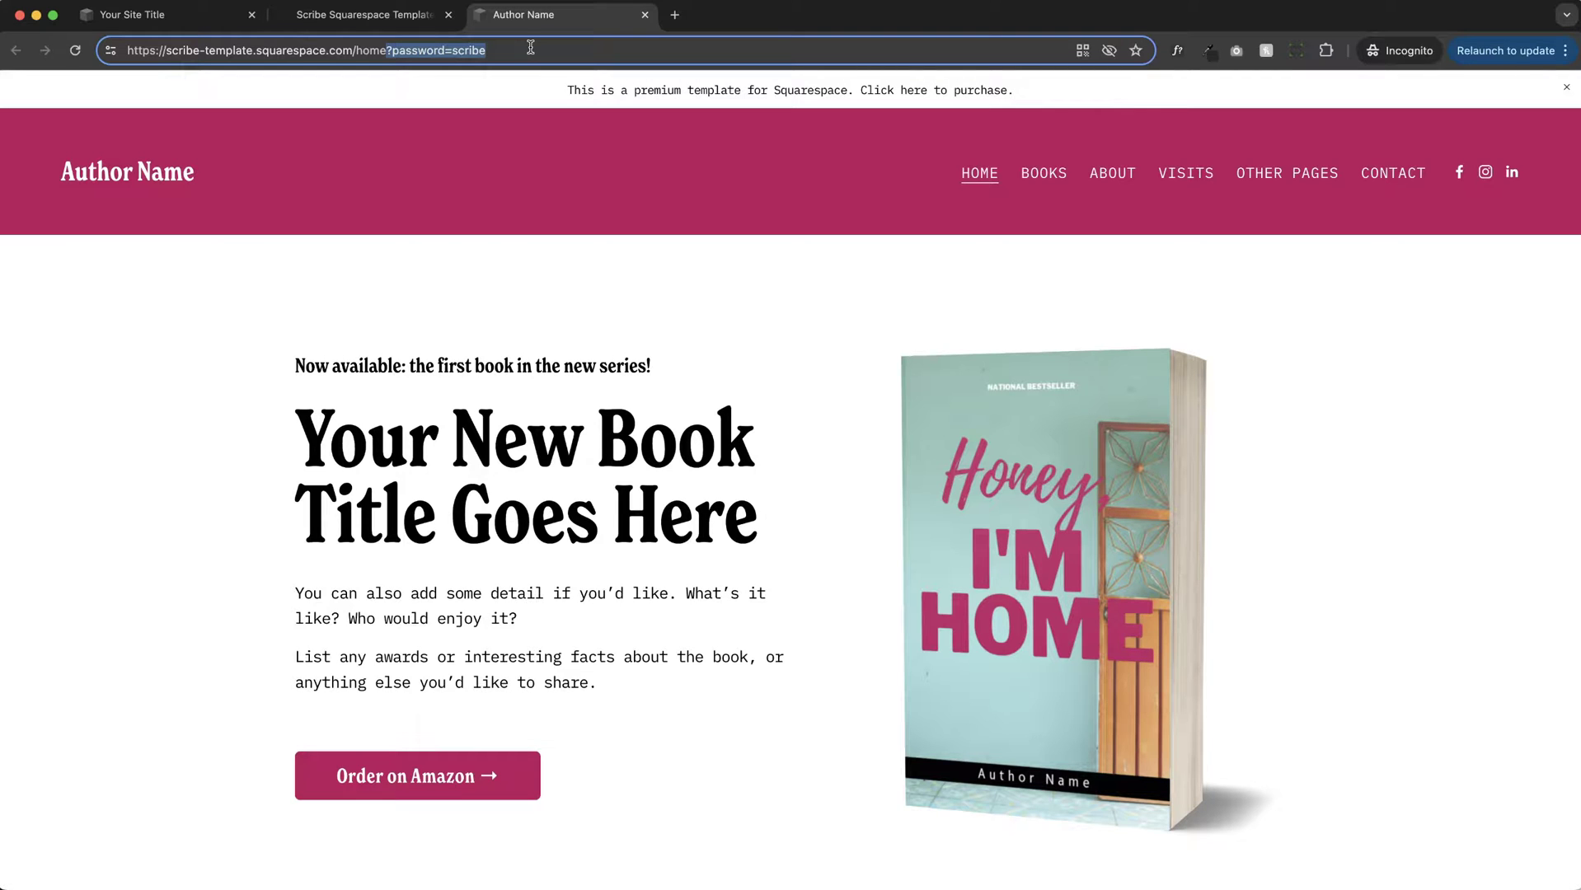
pyautogui.scroll(-20, 522, 478)
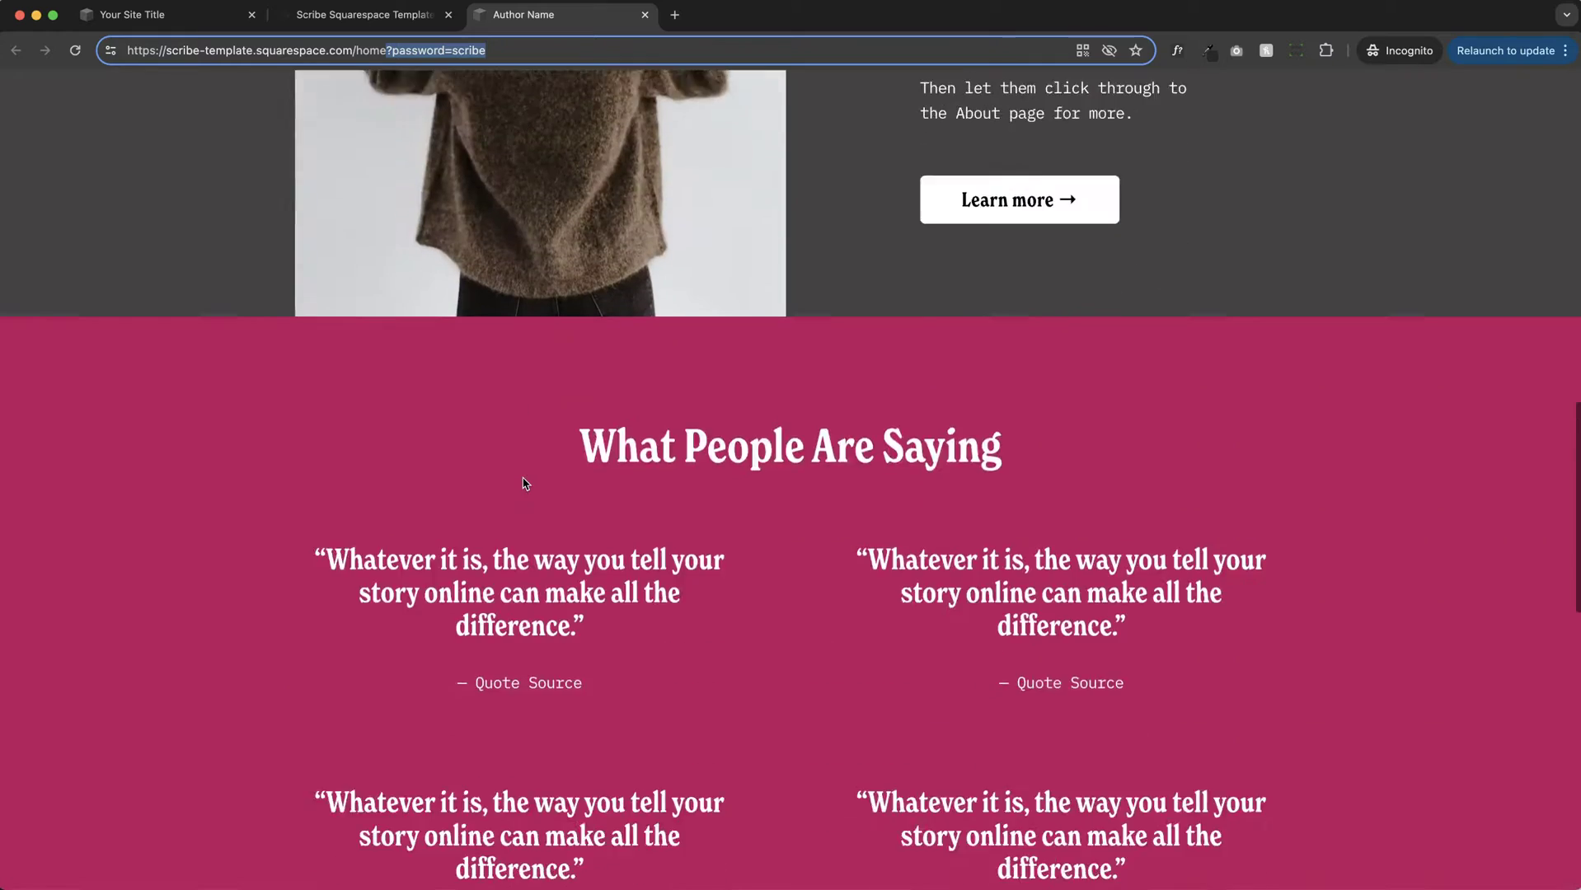
pyautogui.scroll(-10, 522, 484)
pyautogui.scroll(20, 522, 484)
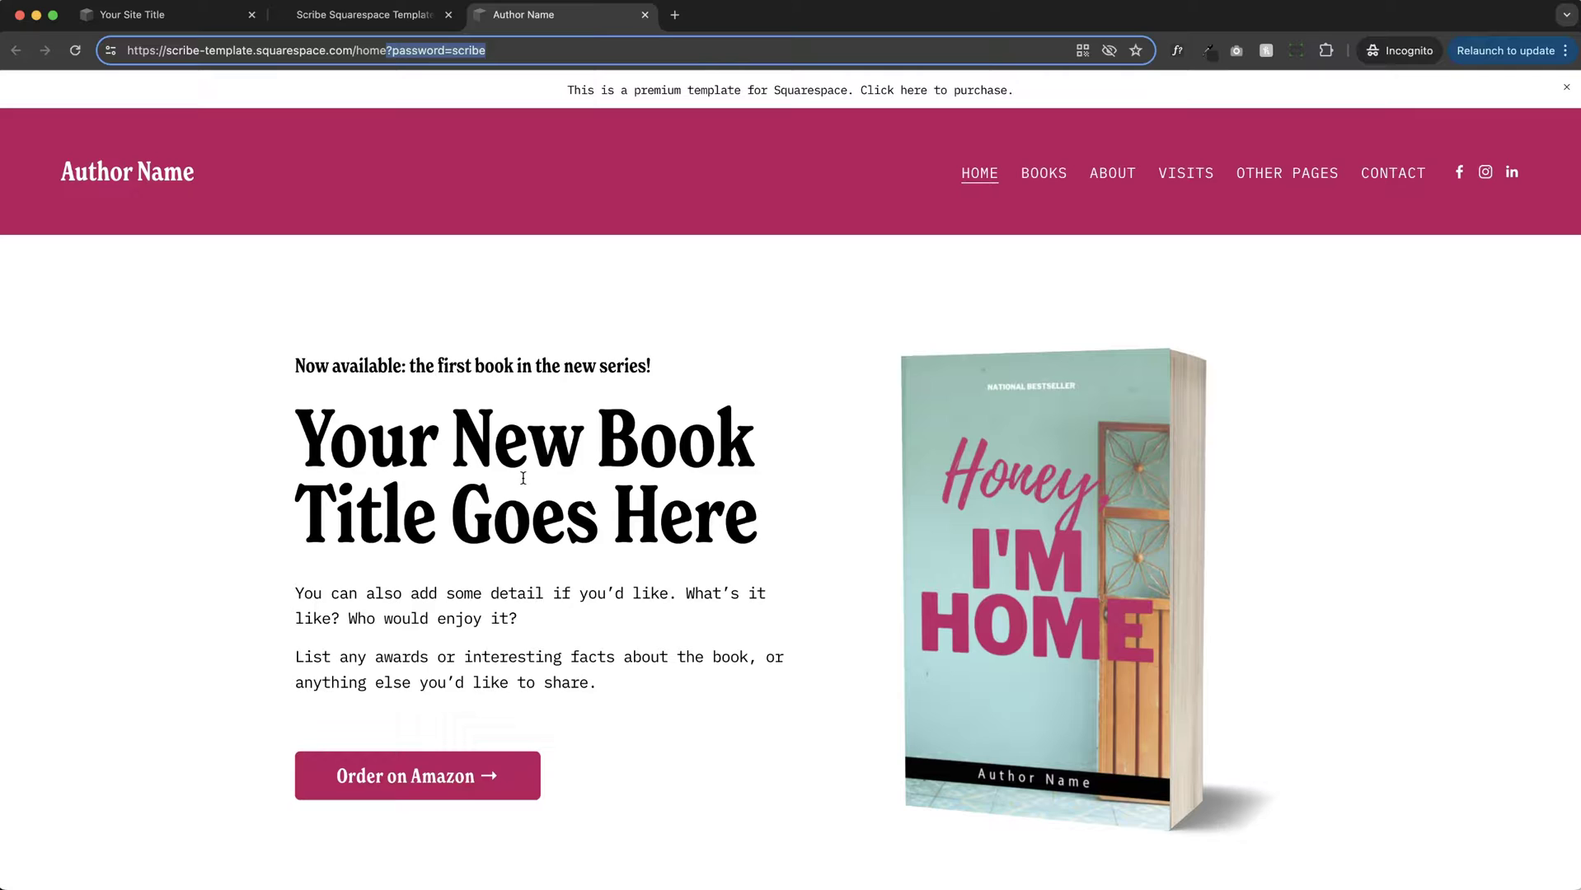
pyautogui.hotkey('ctrl', 'shift', 'Tab')
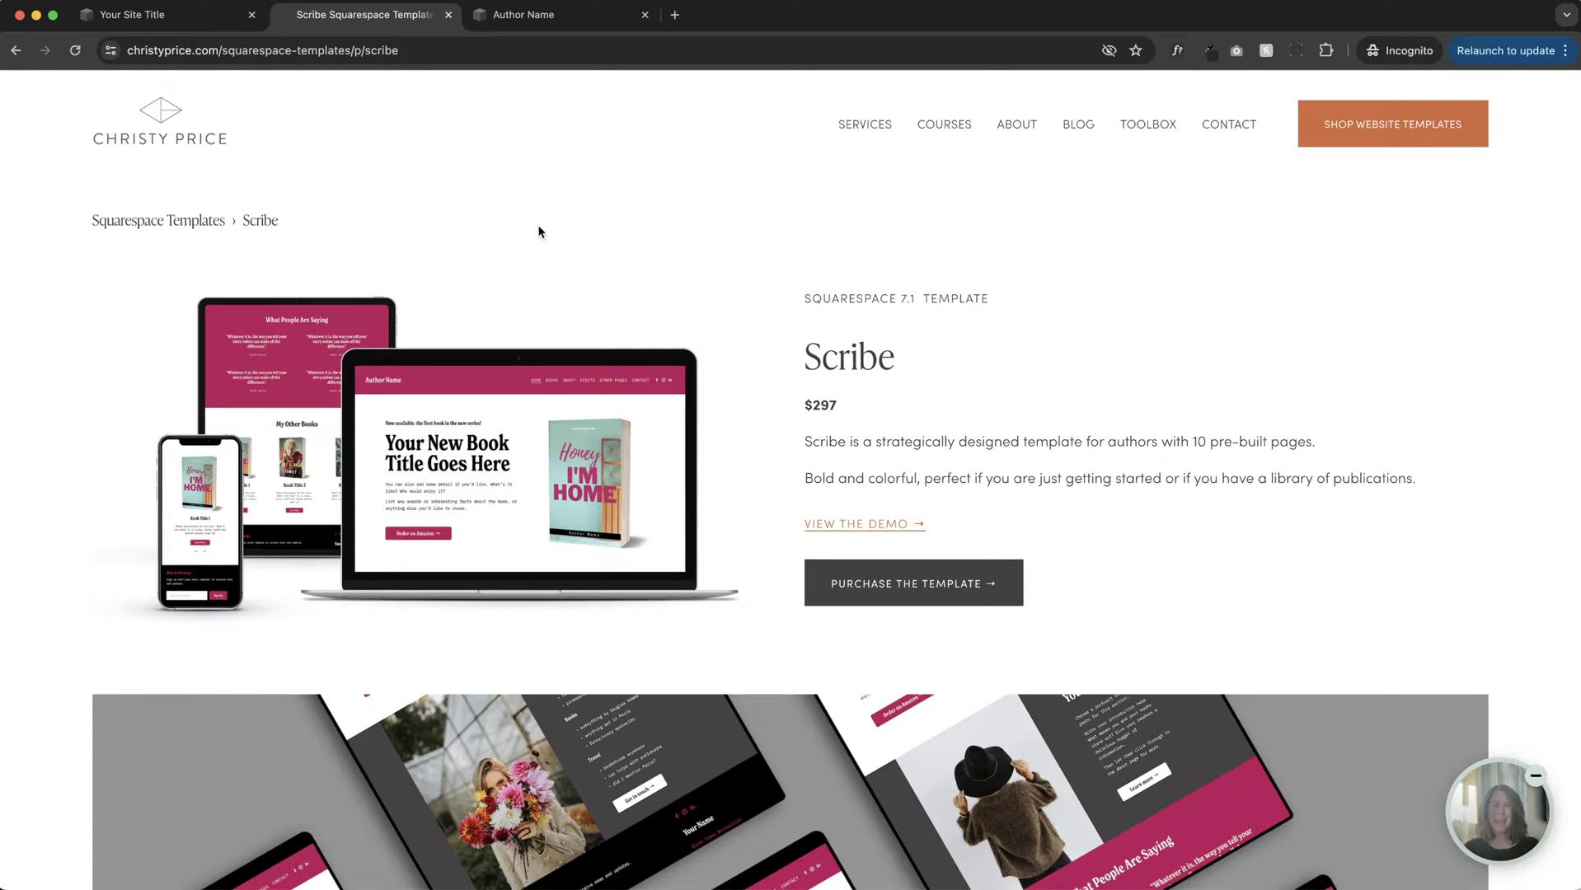
pyautogui.click(514, 23)
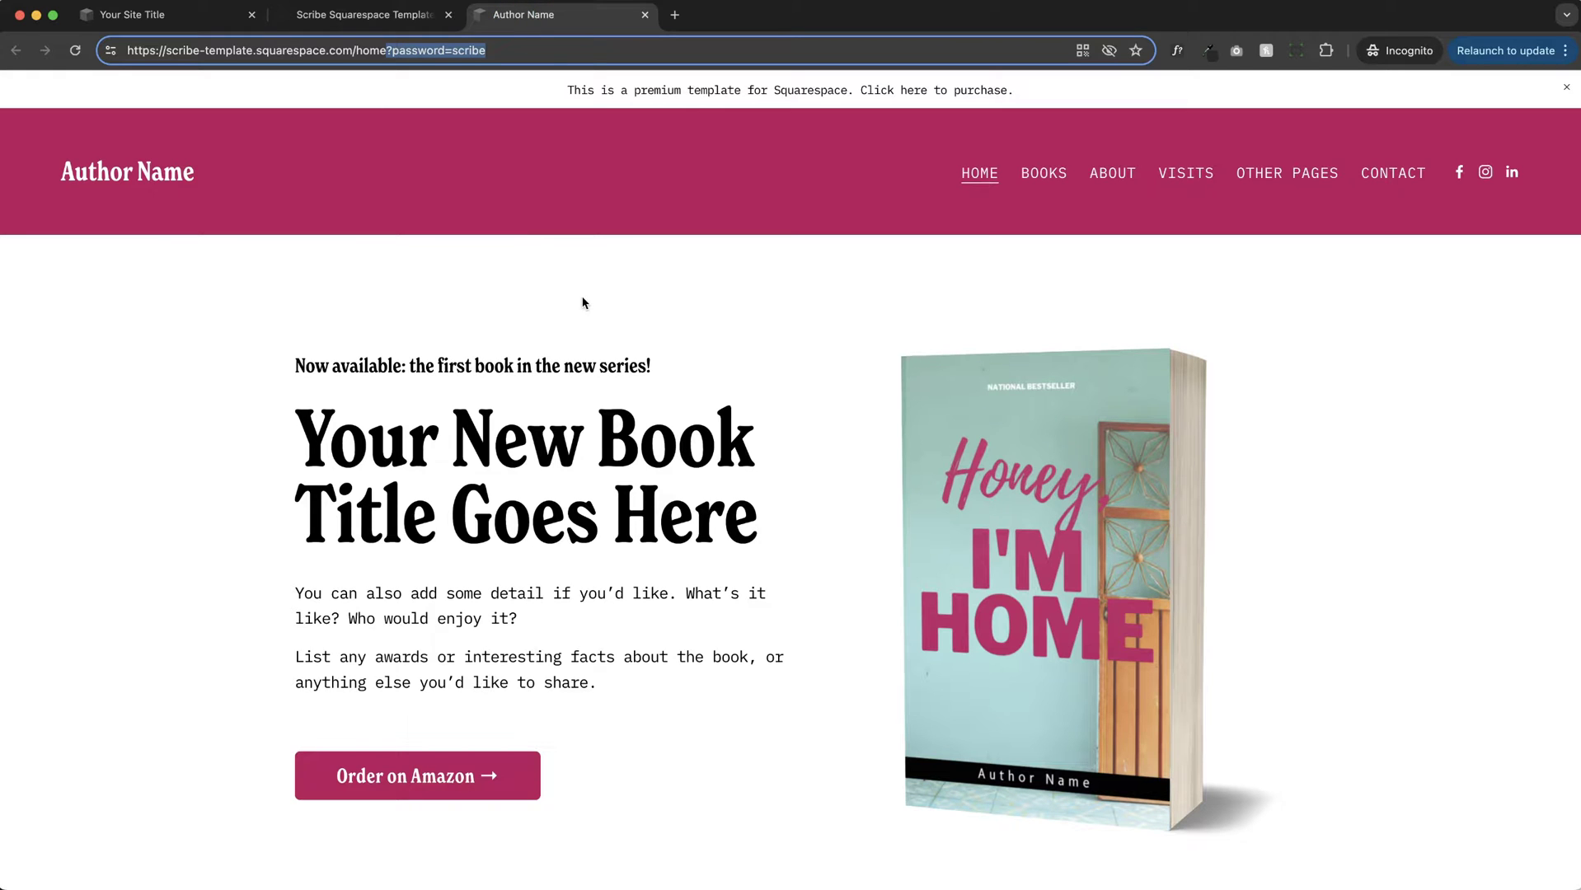
# Close Settings, look over the subscription plans from the trial banner, then exit to the editor.
pyautogui.click(181, 25)
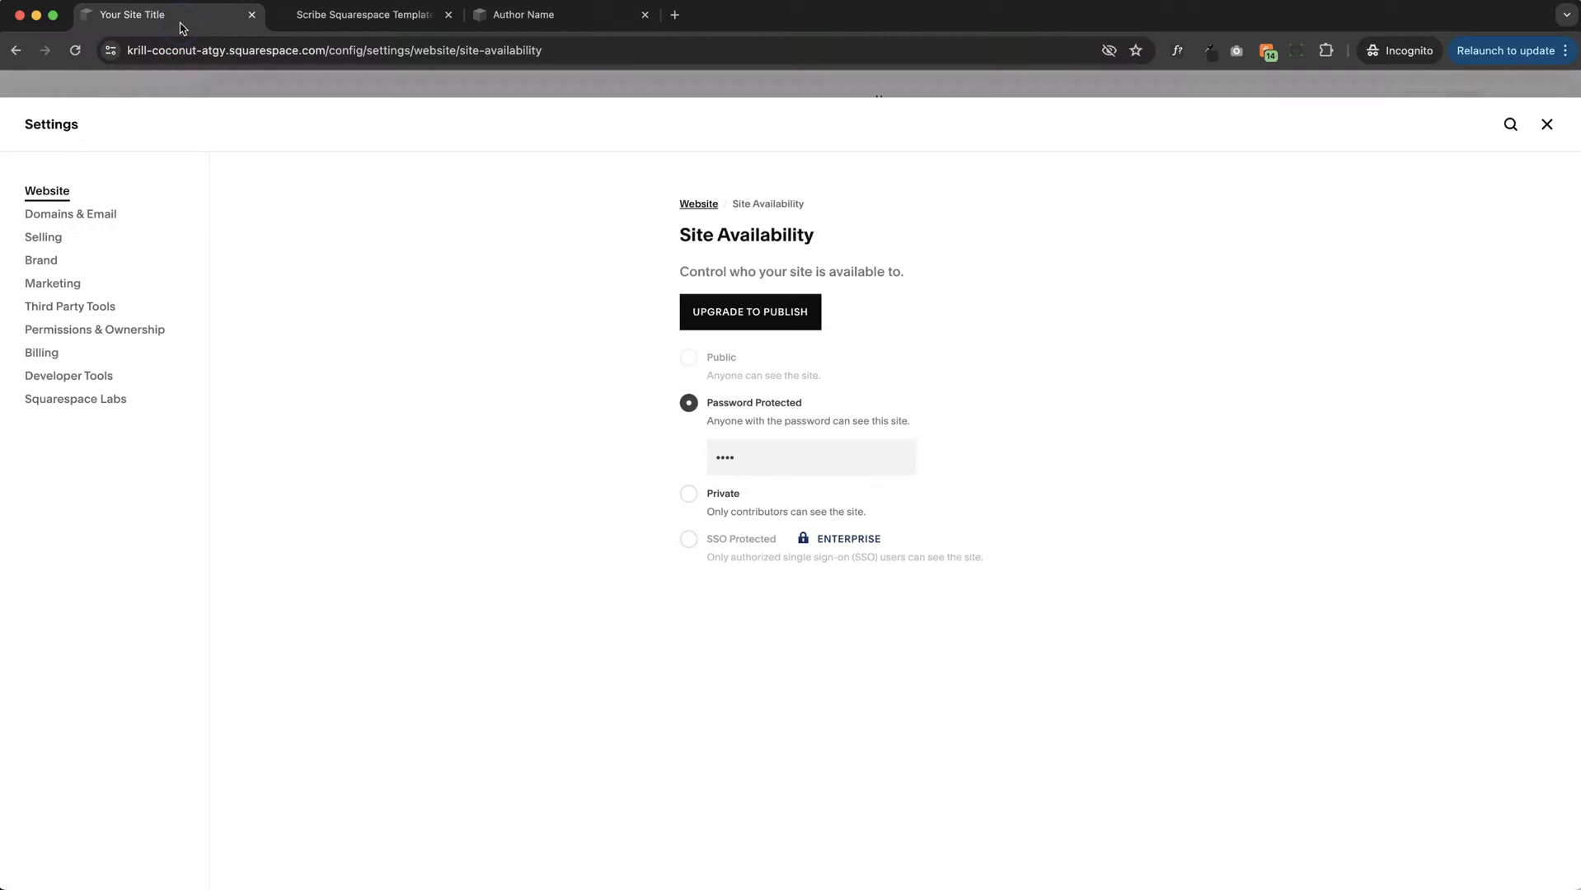
pyautogui.click(1546, 124)
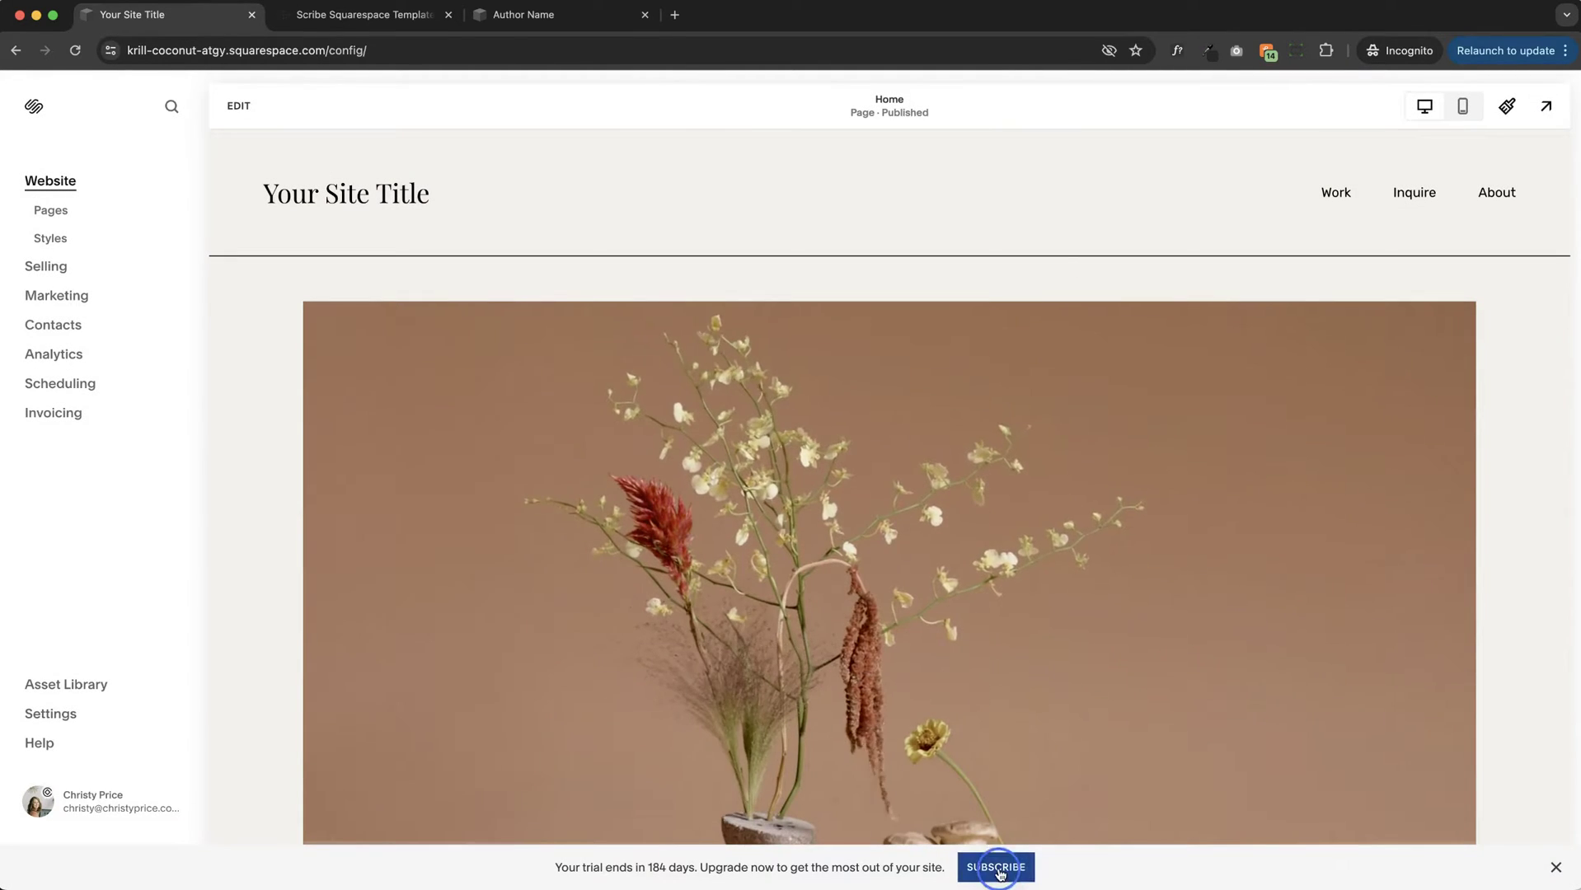
pyautogui.click(997, 867)
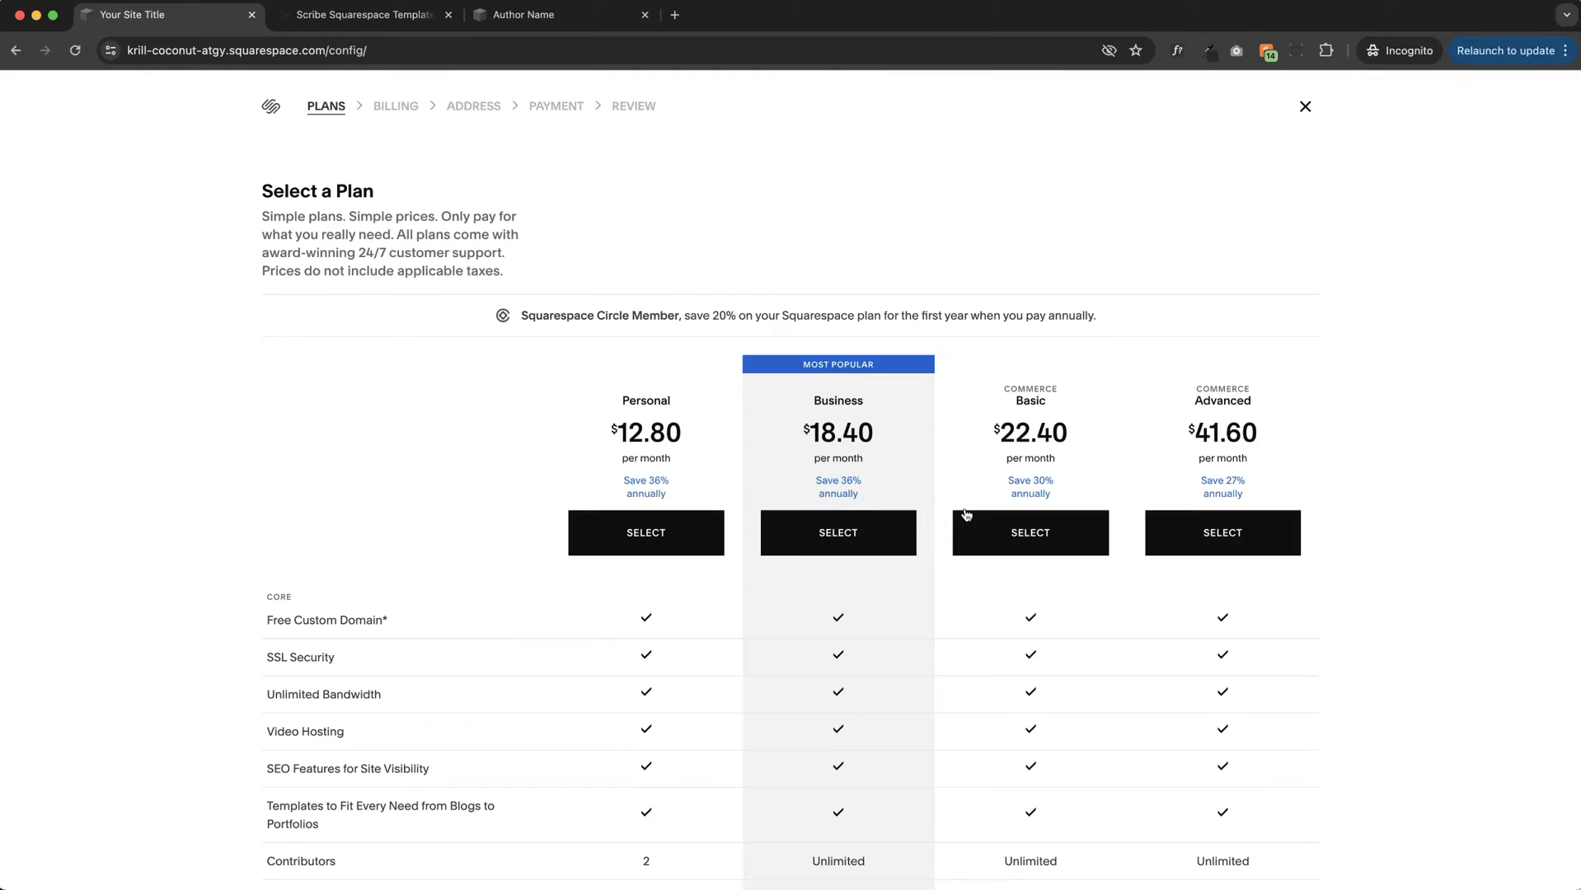
pyautogui.scroll(-7, 985, 590)
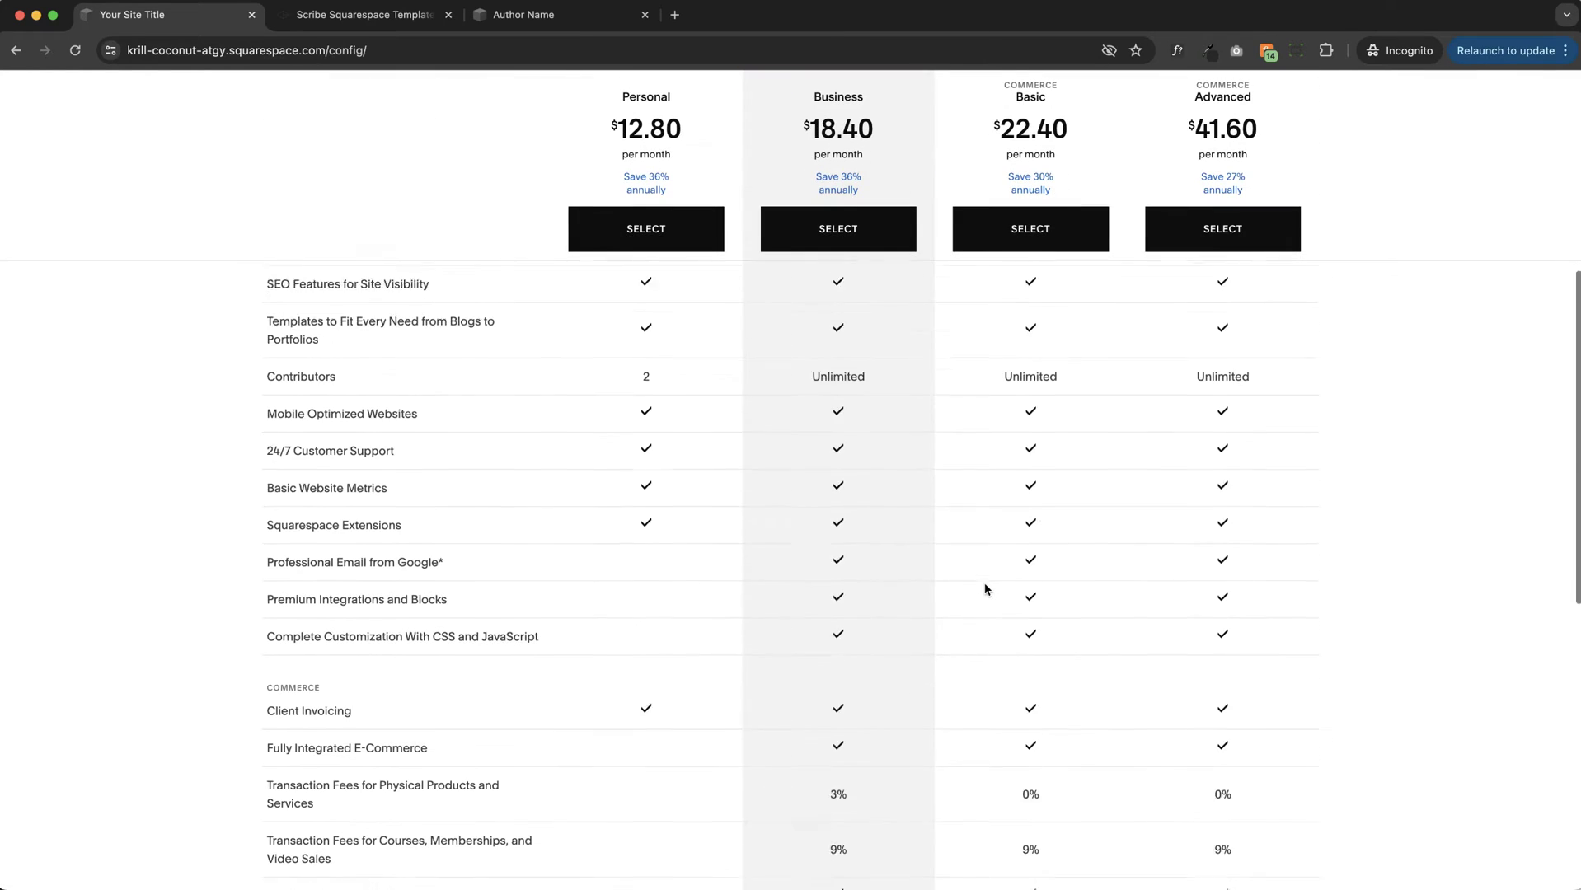
pyautogui.press('Escape')
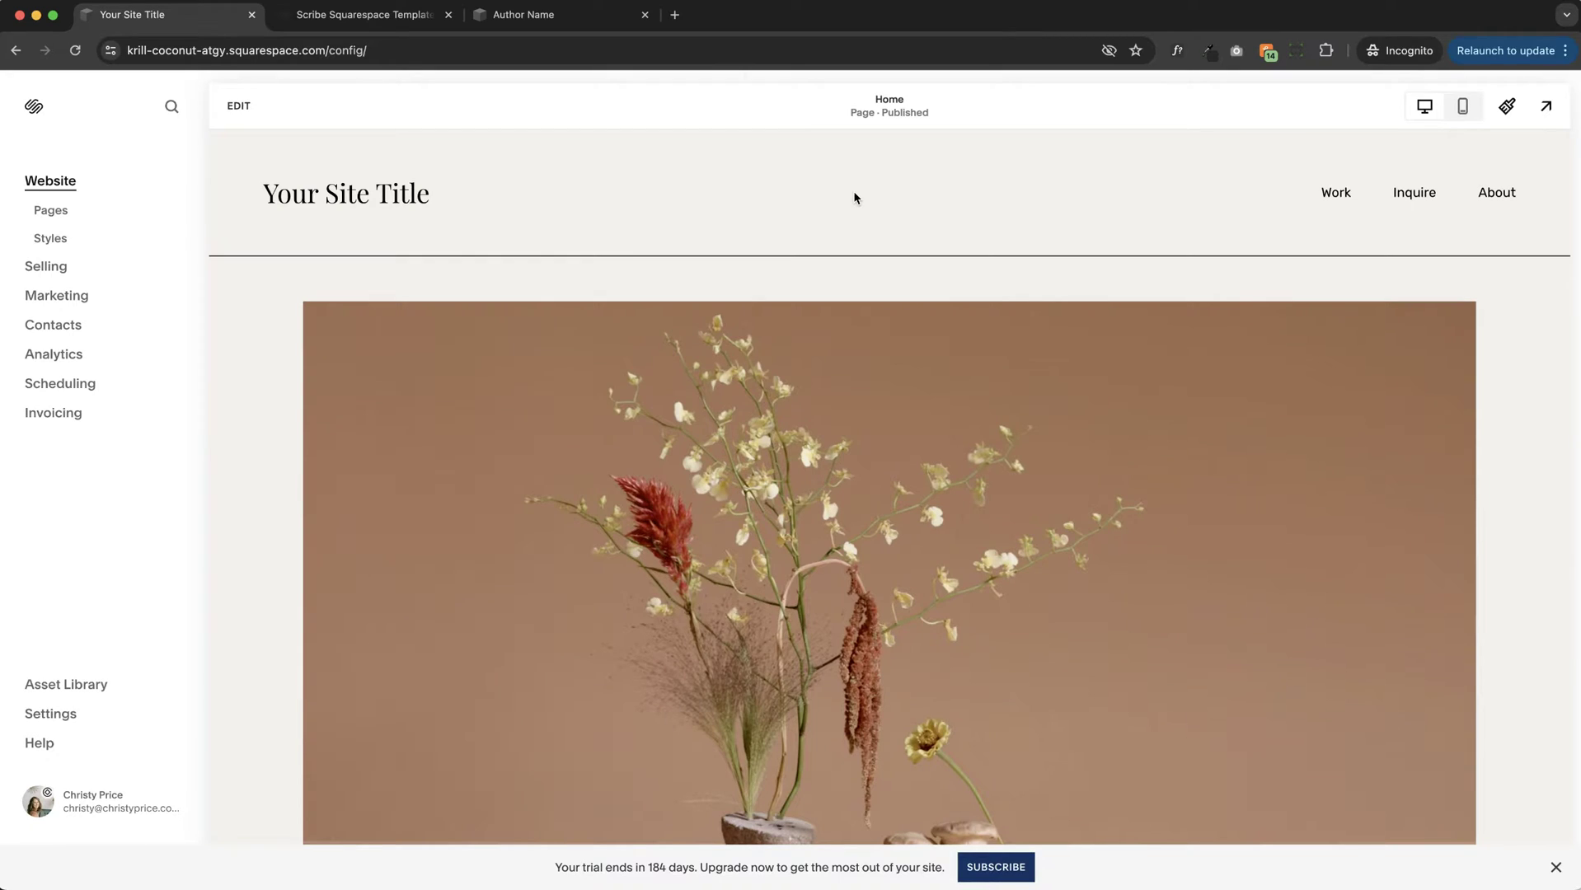
pyautogui.press('super+k')
pyautogui.write('site')
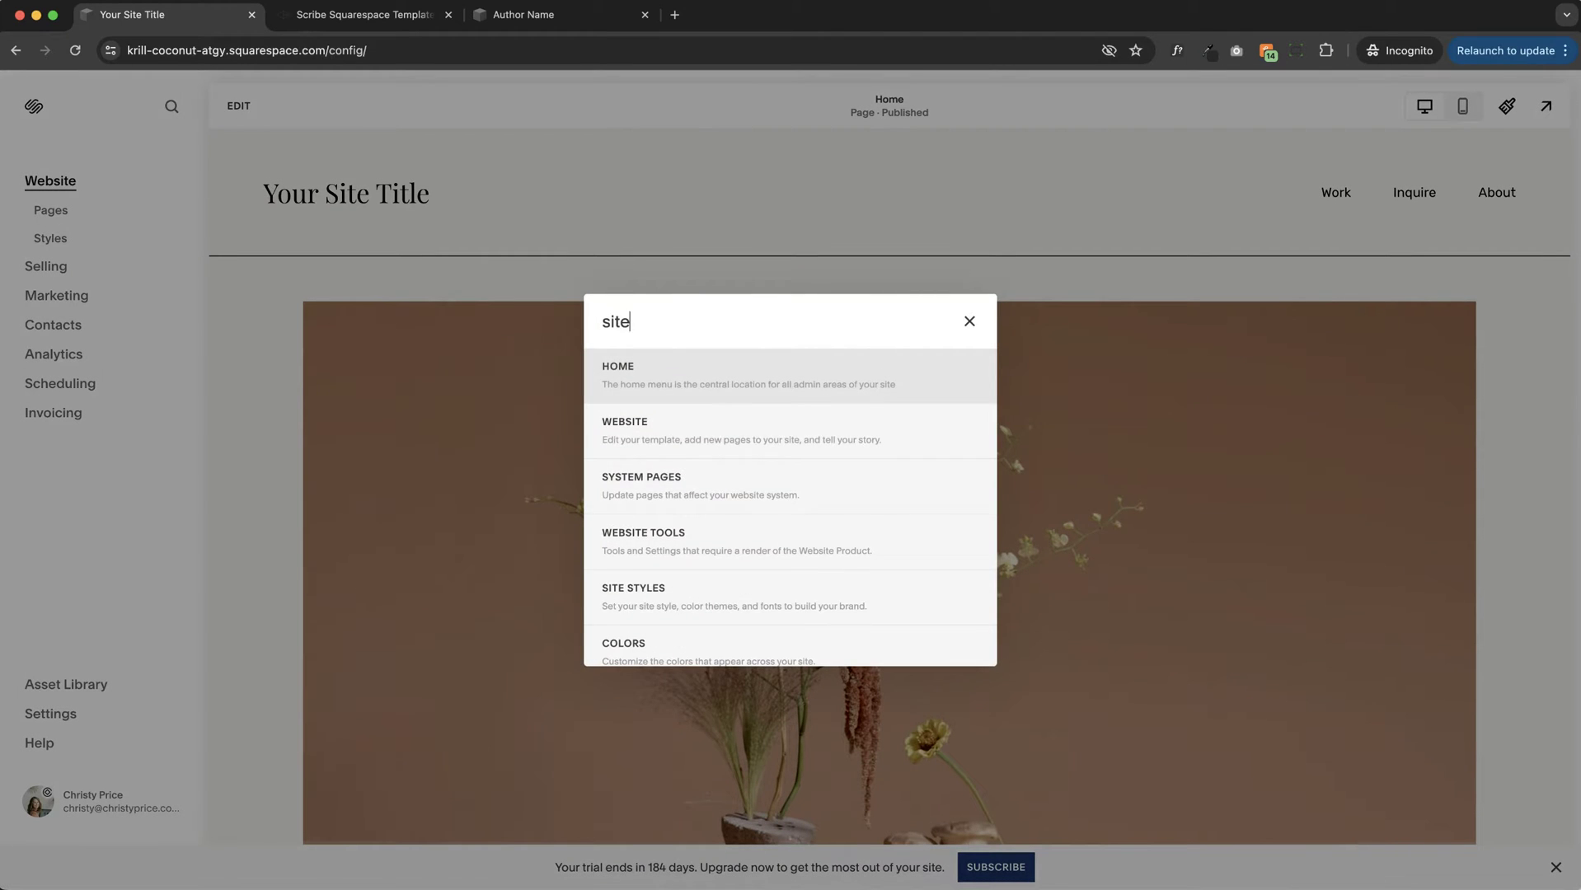
pyautogui.write(' av')
pyautogui.click(801, 495)
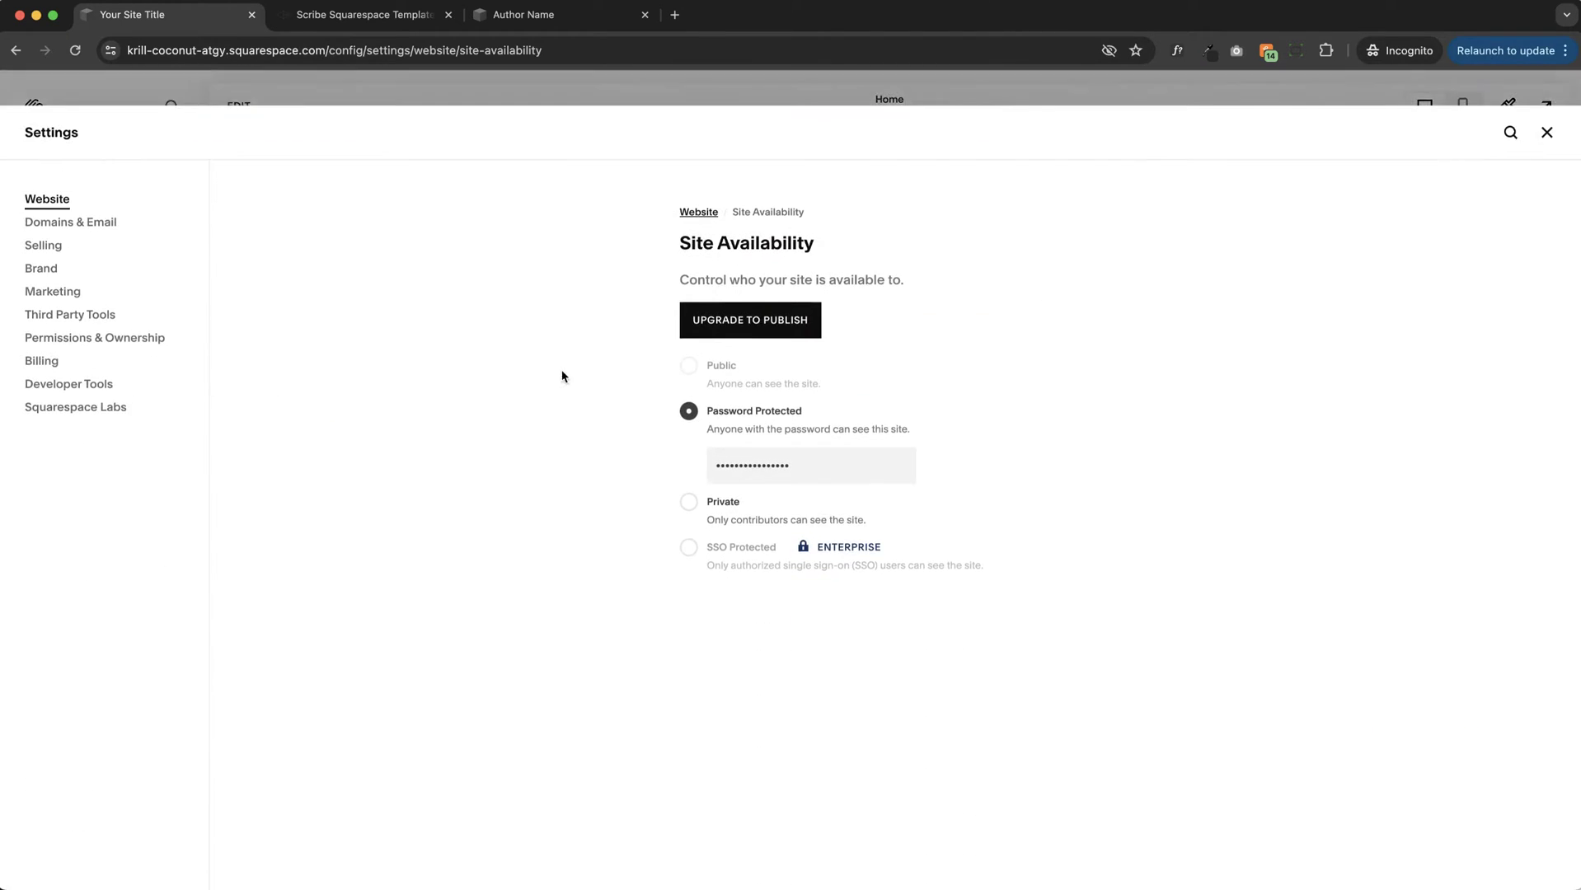
pyautogui.moveTo(698, 360)
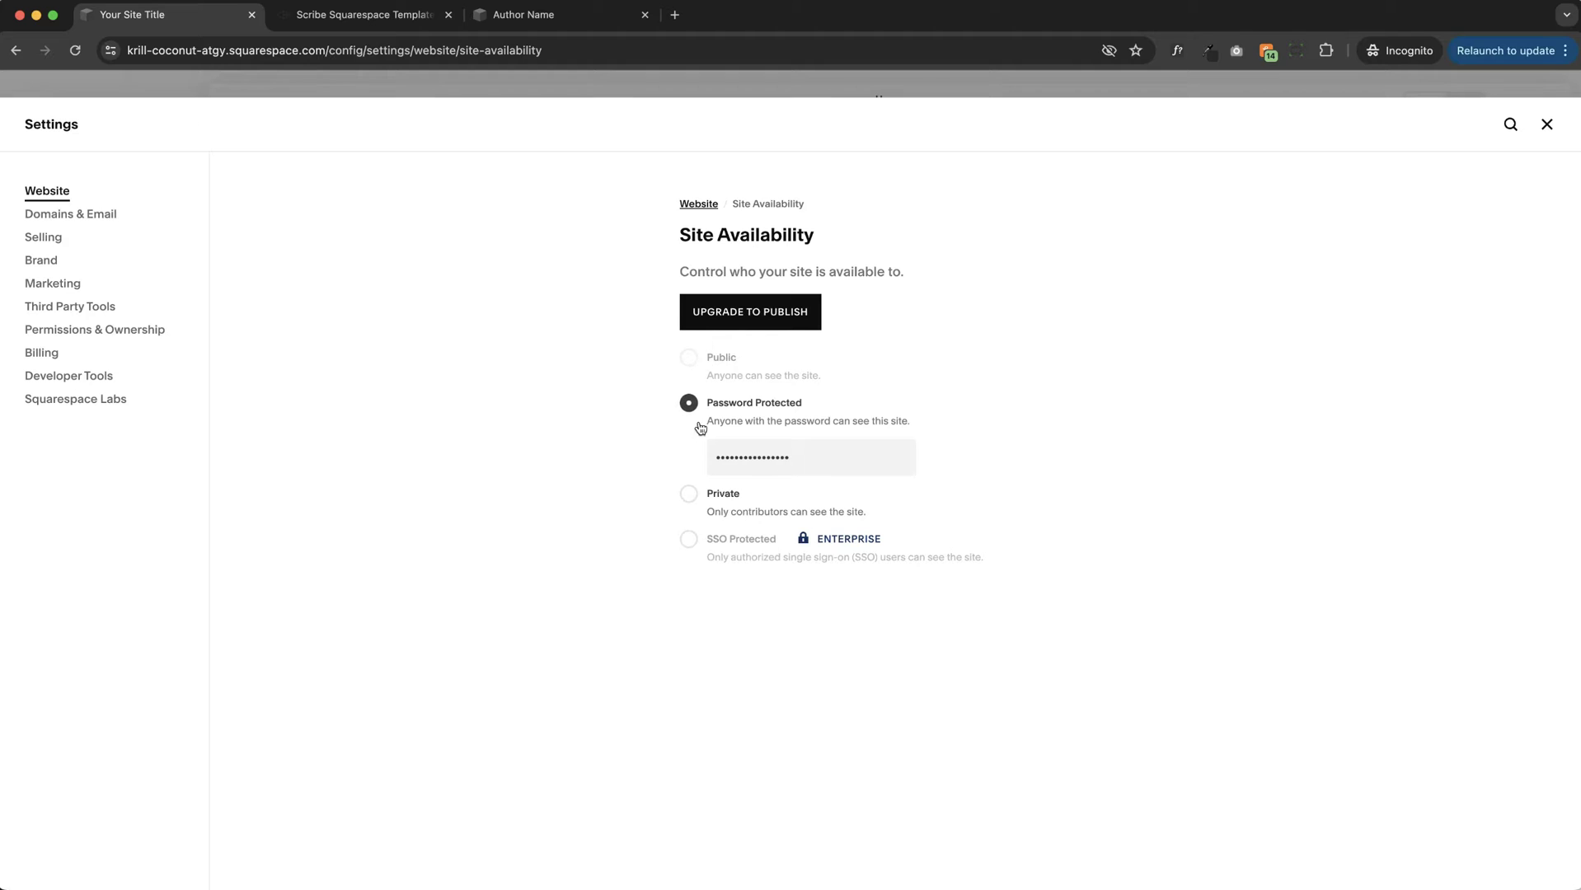
pyautogui.click(1546, 124)
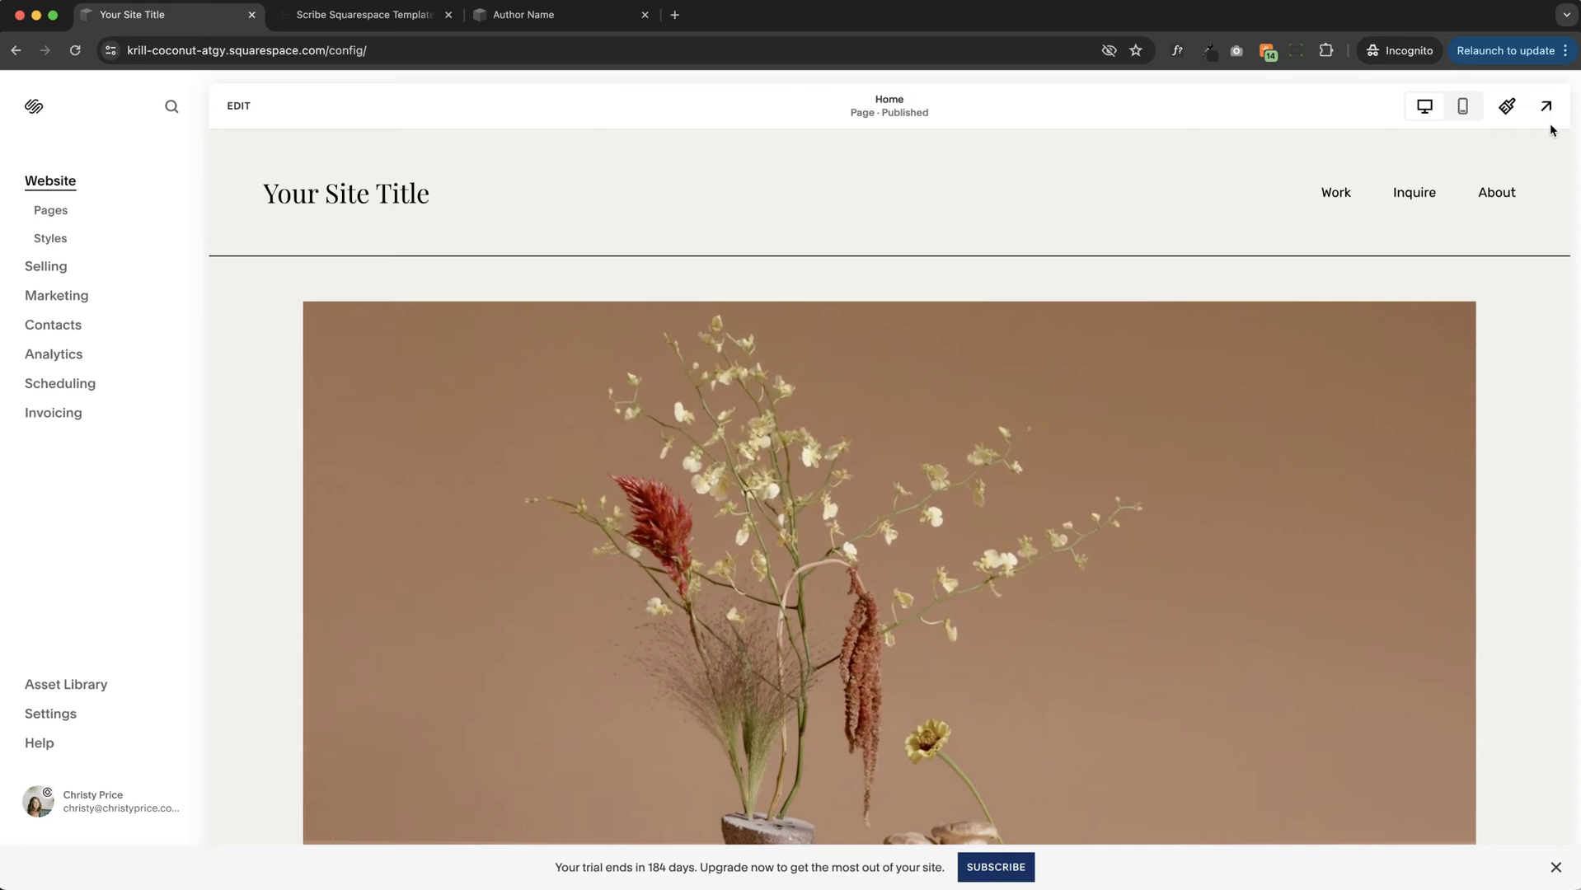
# Switch back to the Author Name tab showing the Scribe demo.
pyautogui.click(526, 18)
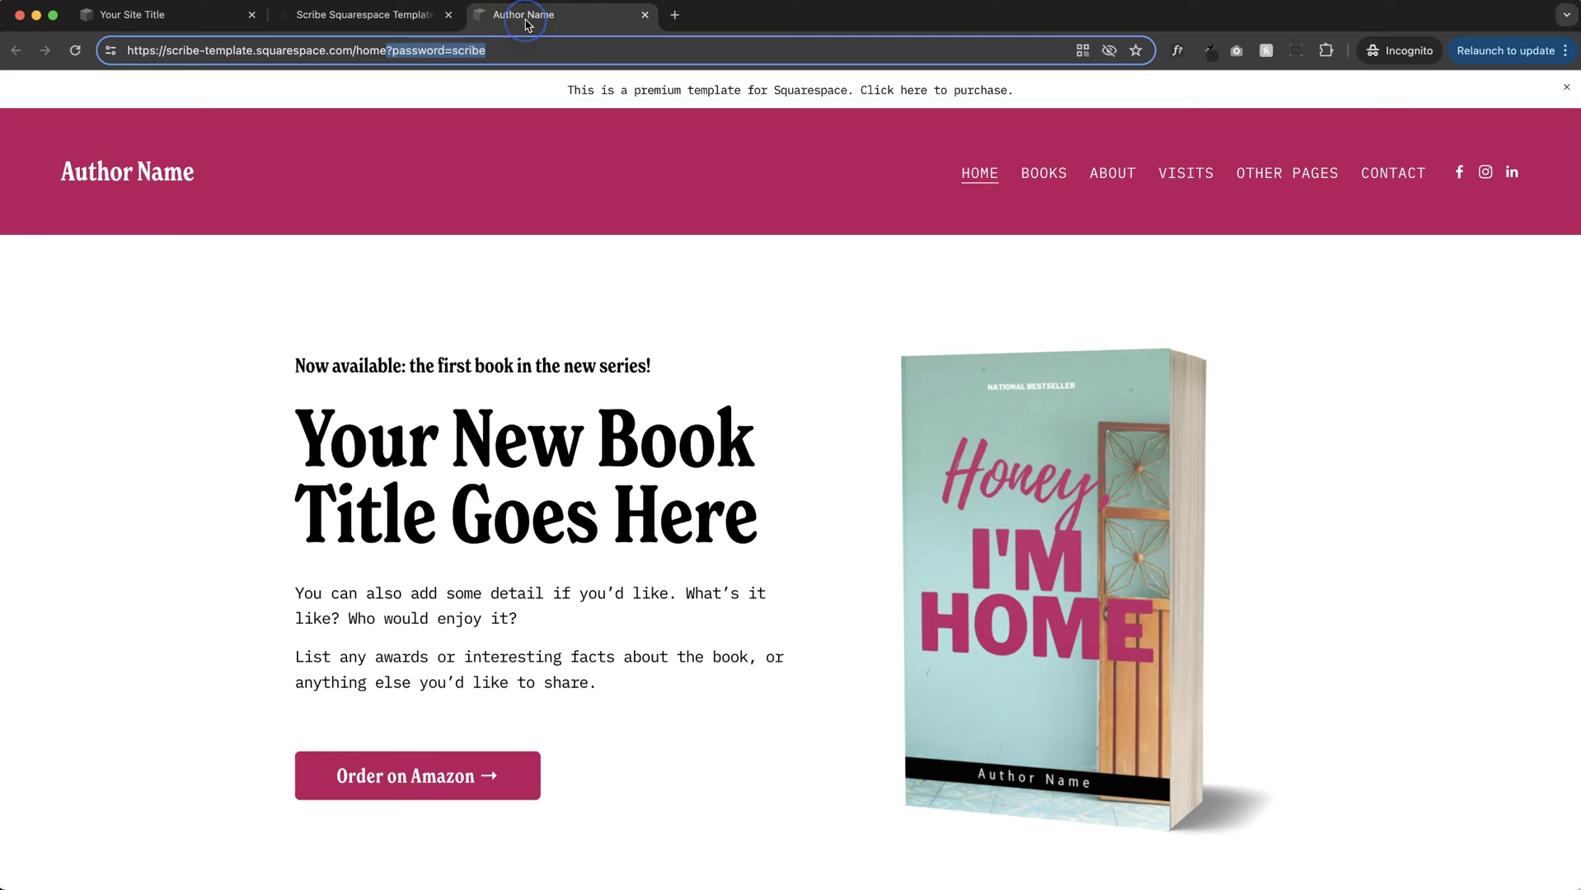